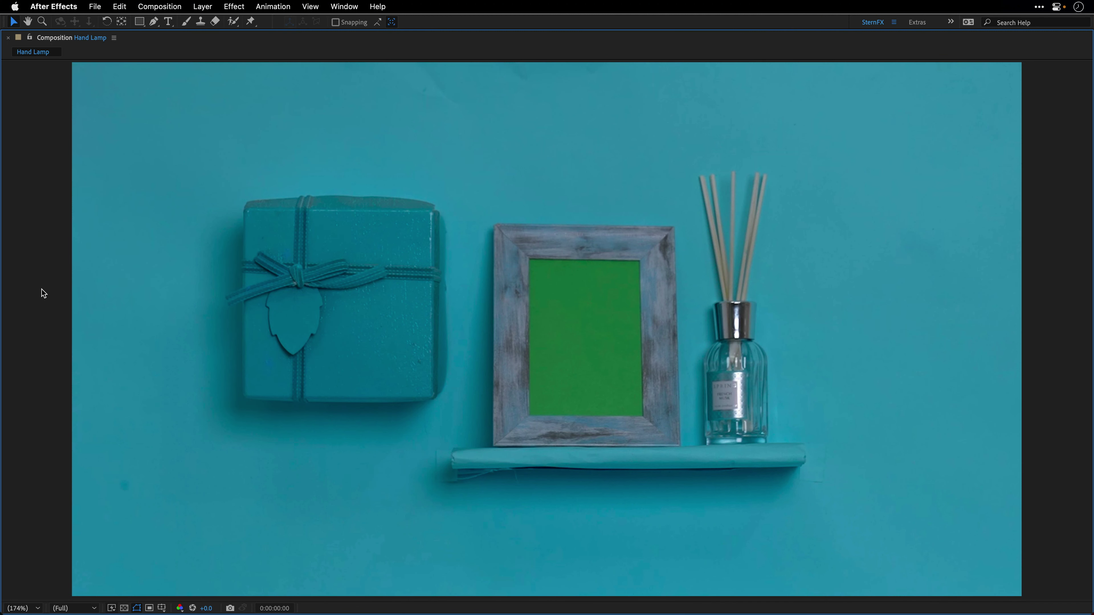
Play the Hand Lamp preview, then restore the full workspace around the Composition panel
key("space")
key("grave")
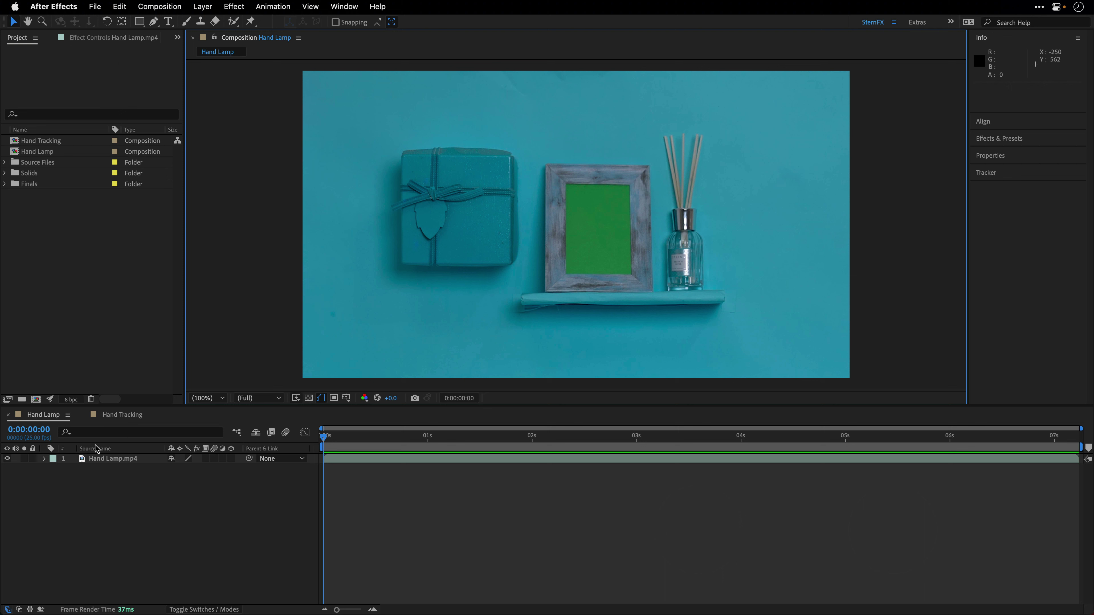
Add a Position tracker to Hand Lamp.mp4 and place Track Point 1 on the yellow bulb at 0:00:00:14
left_click(95, 459)
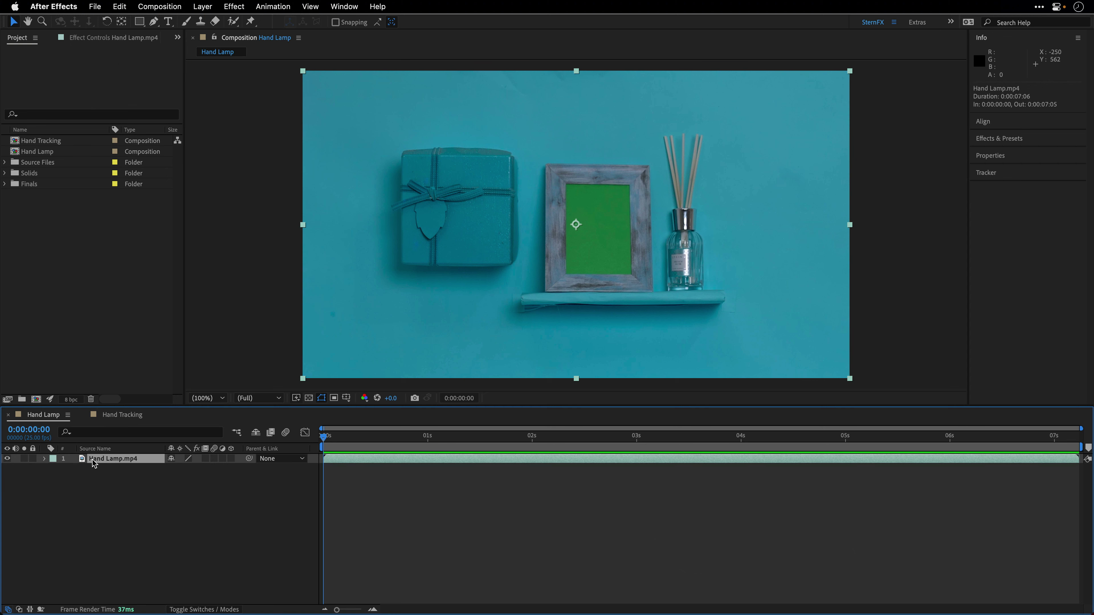
left_click(262, 5)
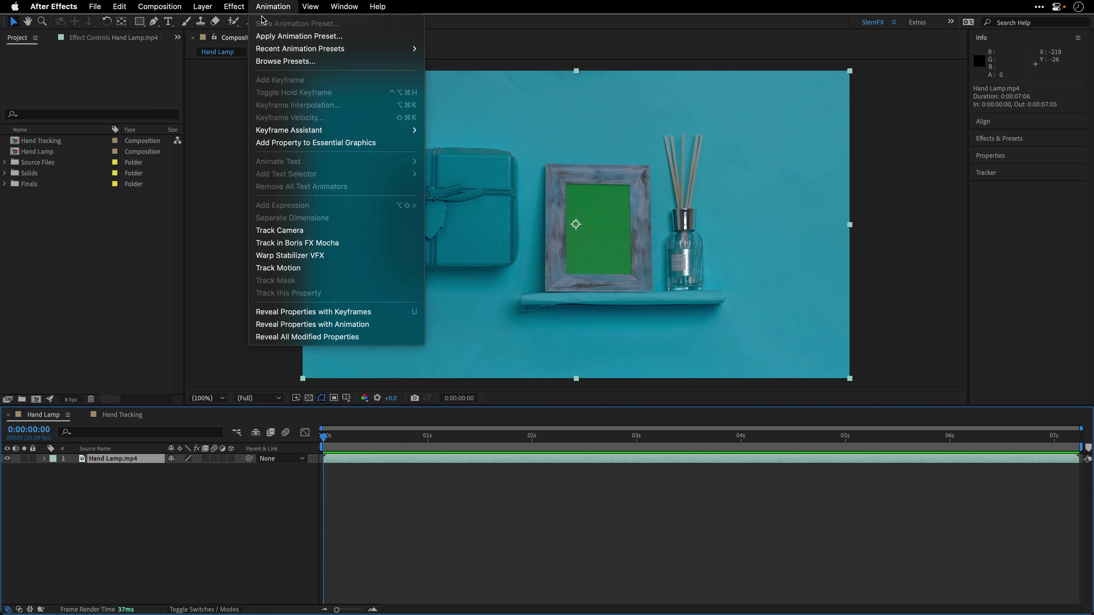
left_click(280, 271)
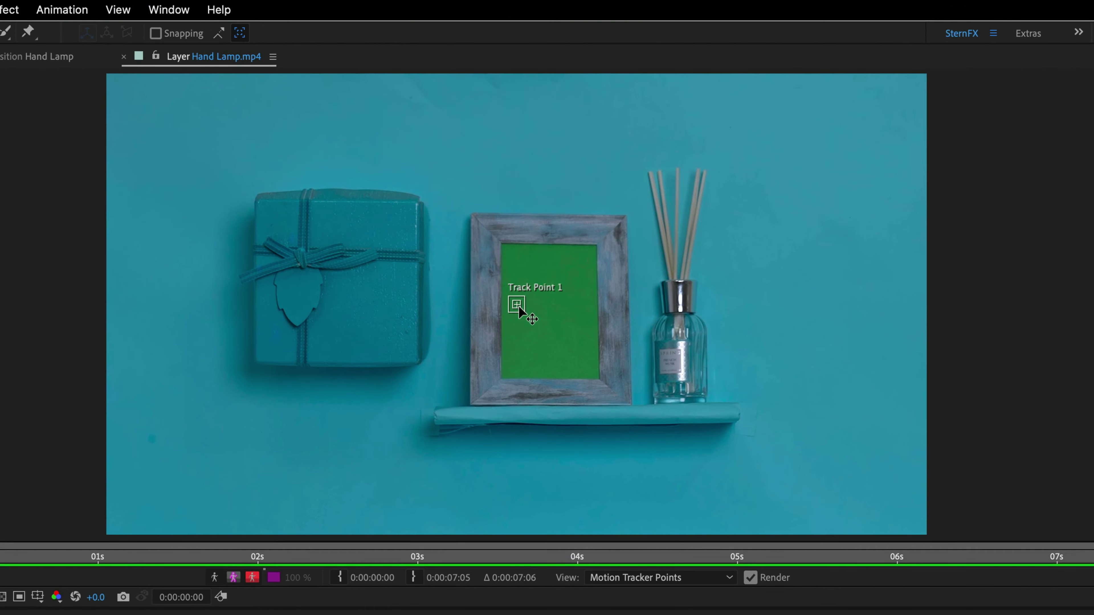
left_click(520, 309)
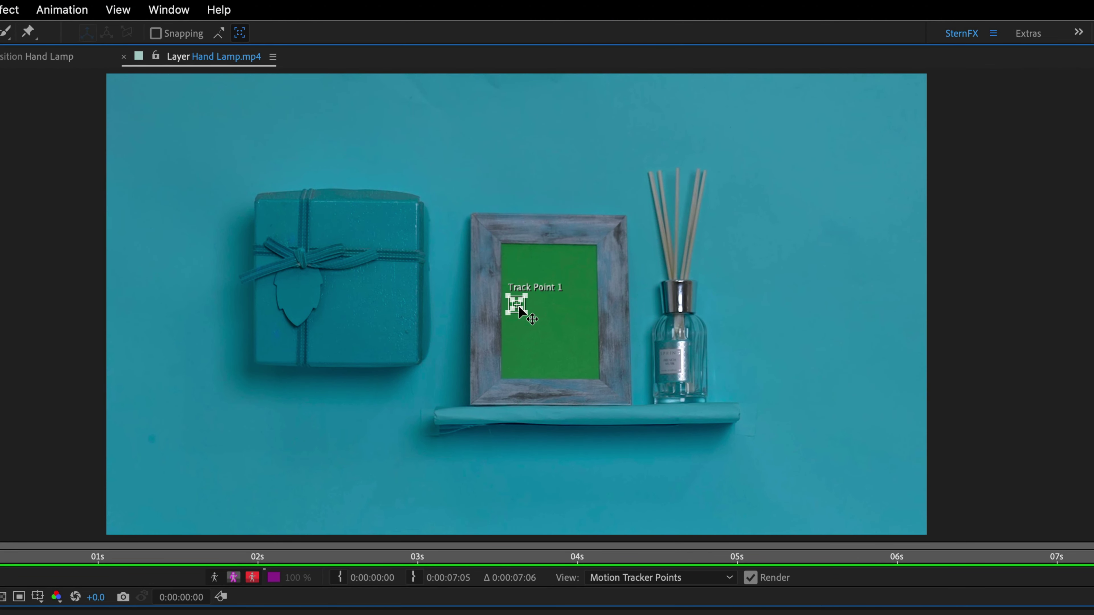
left_click_drag(520, 308, 307, 250)
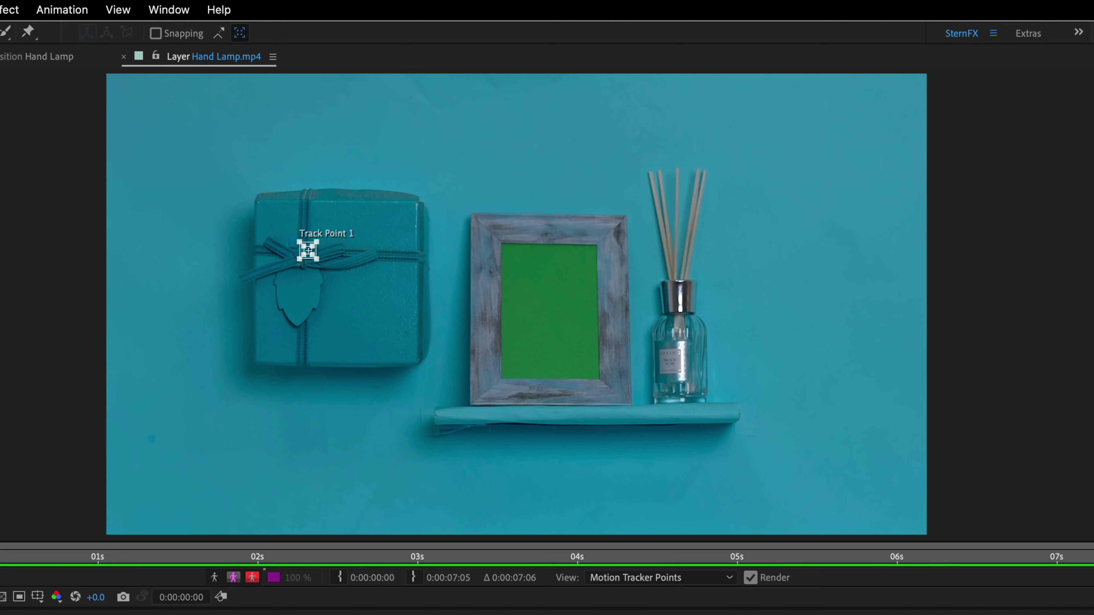
left_click_drag(0, 558, 27, 562)
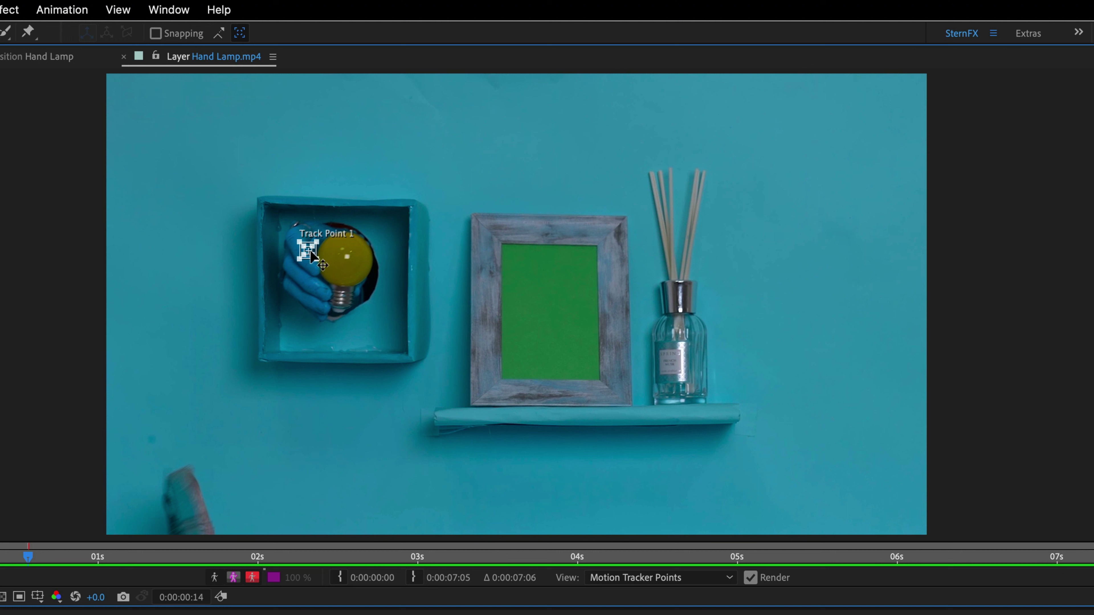
left_click_drag(311, 252, 349, 258)
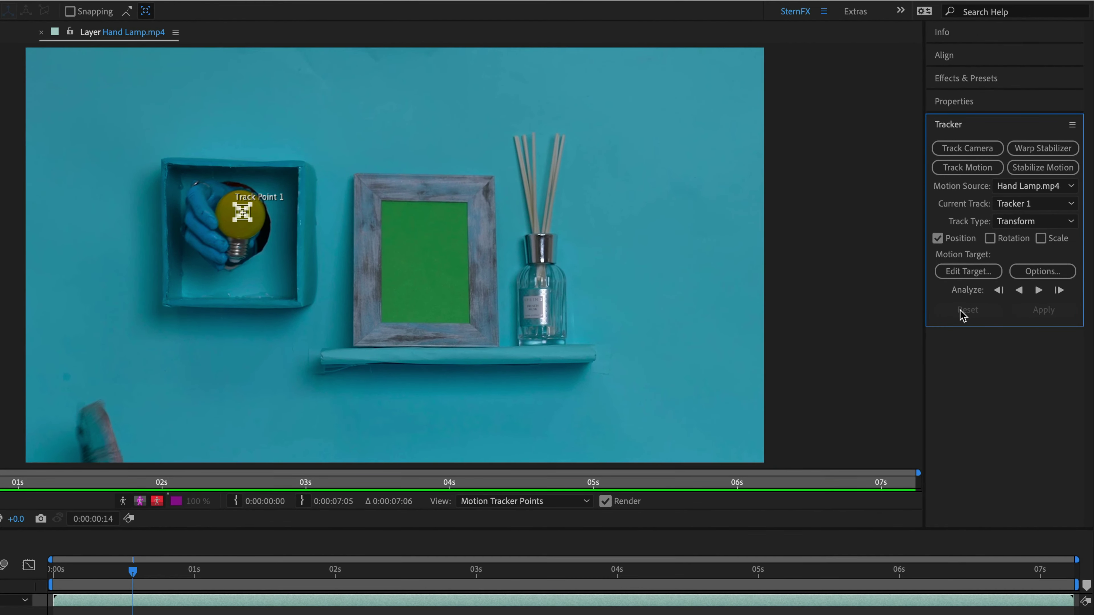
left_click(1039, 290)
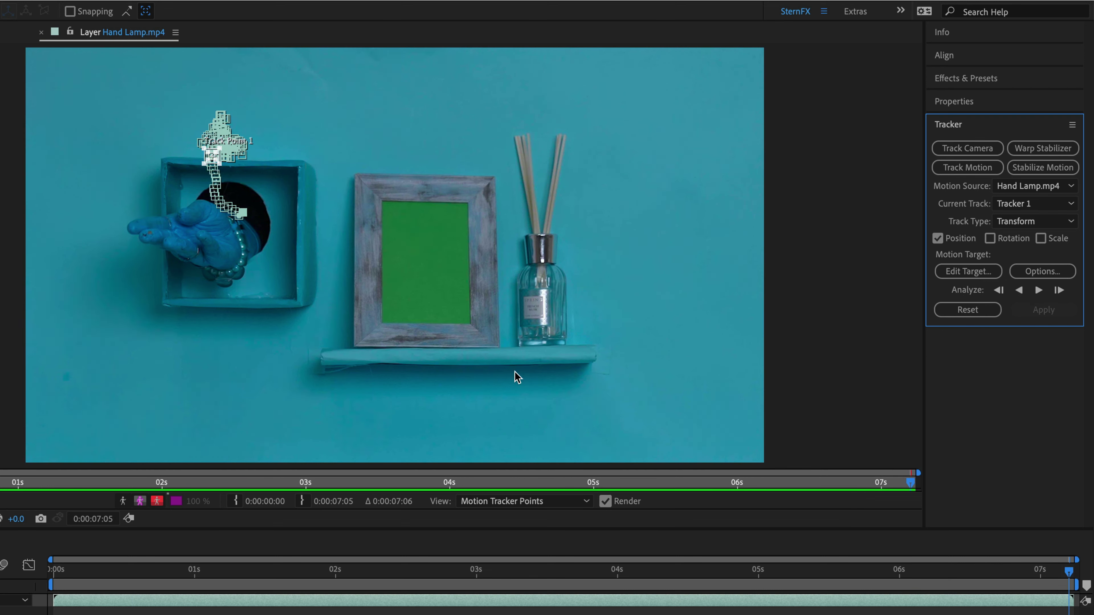
left_click_drag(909, 482, 103, 500)
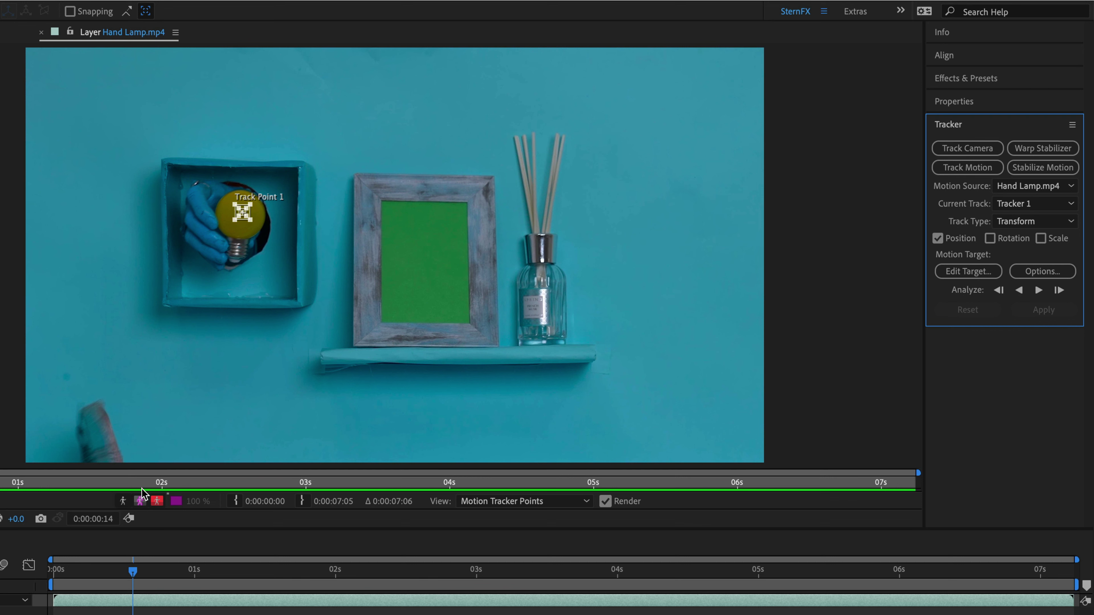
Zoom in and enlarge Track Point 1's search region and feature box to cover the bulb
scroll(252, 244, "up", 2)
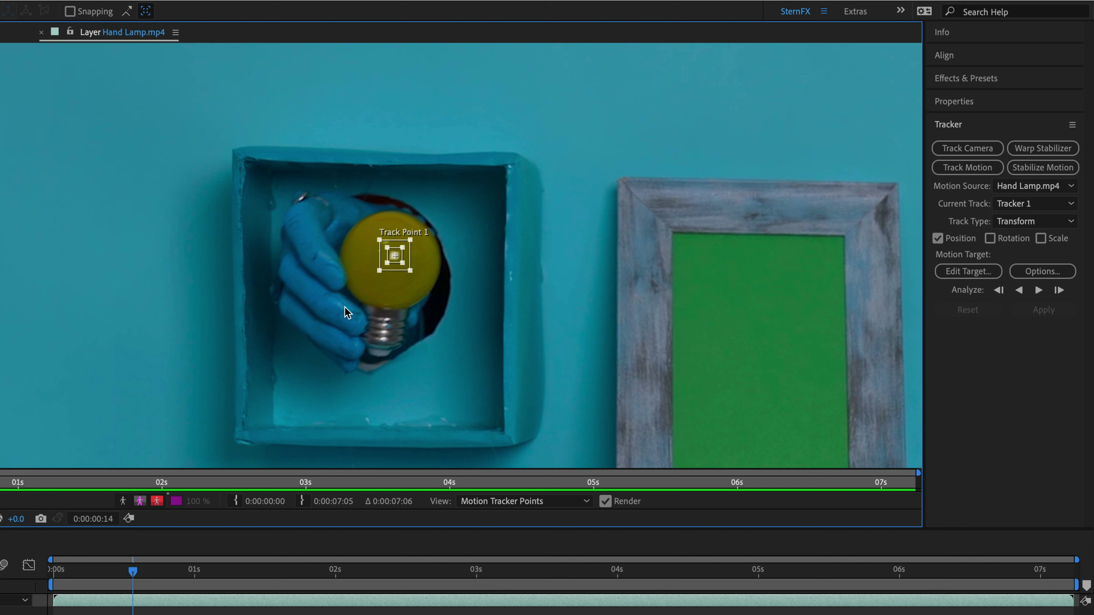
left_click_drag(410, 270, 504, 366)
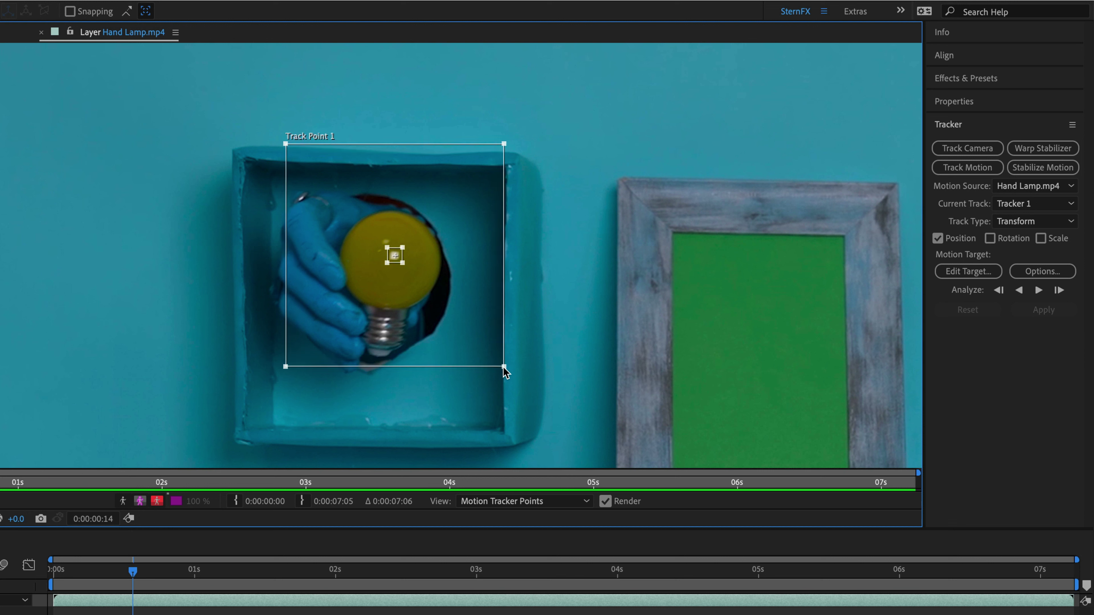
left_click_drag(404, 263, 428, 289)
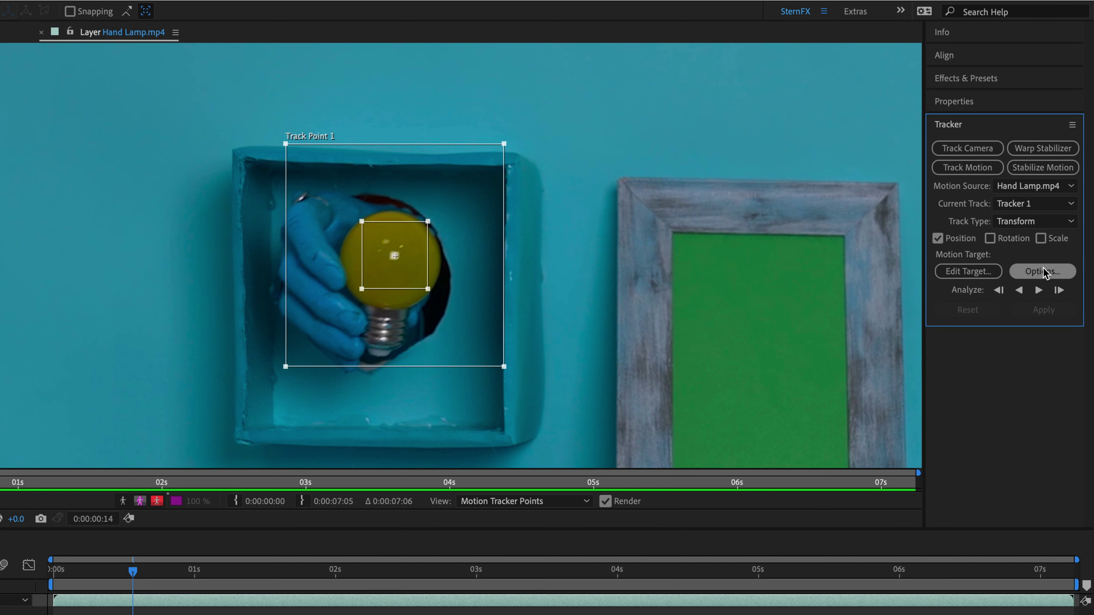
Name the tracker 'Bulb' and make it stop tracking when confidence drops below 80%
left_click(1042, 272)
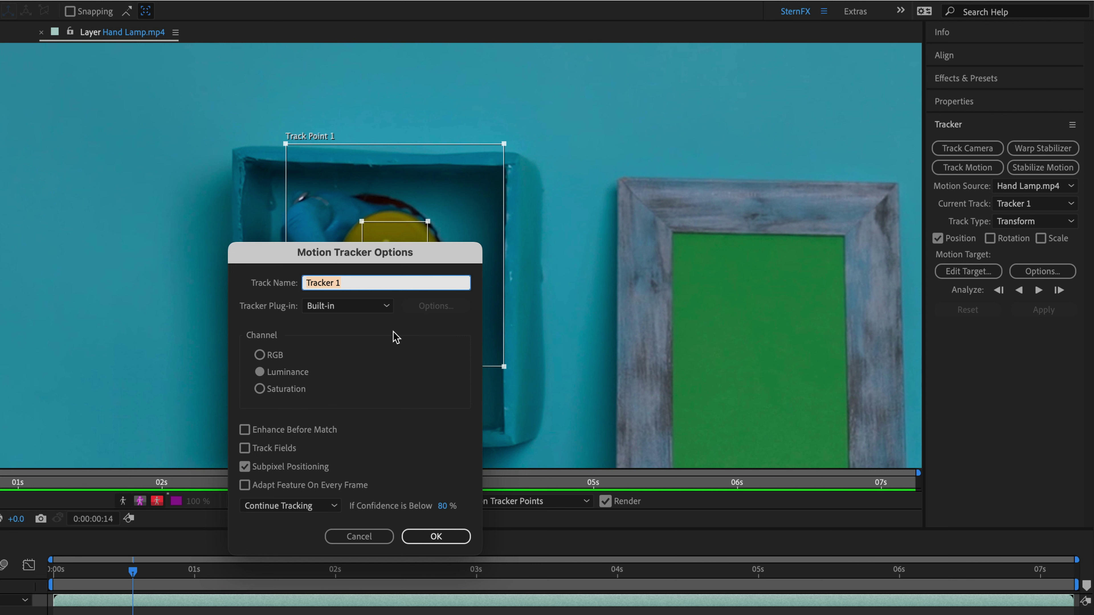
type("Bulb")
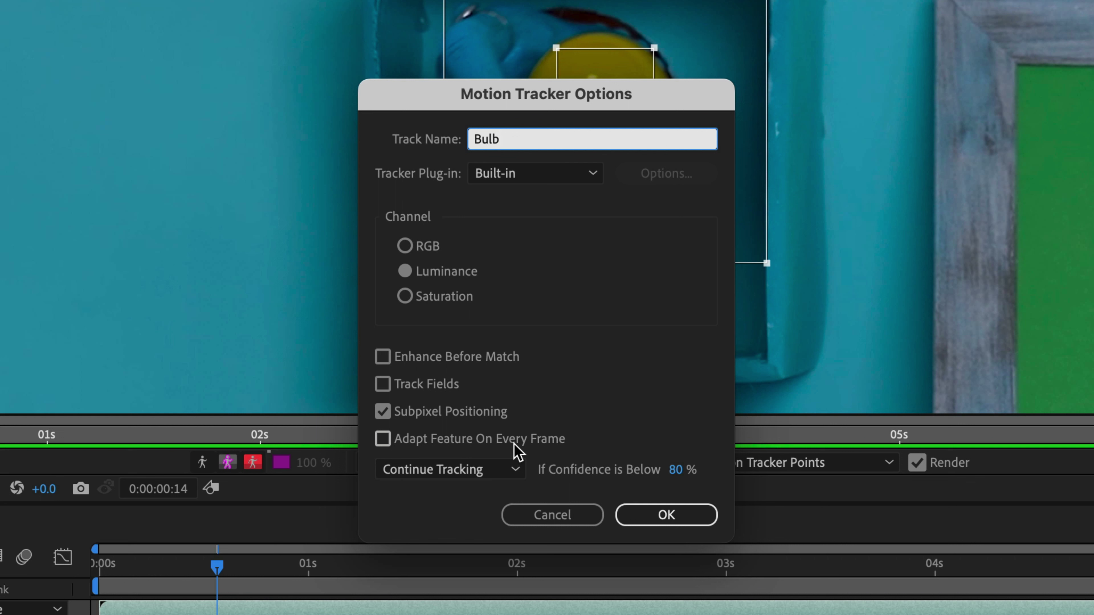
left_click(426, 473)
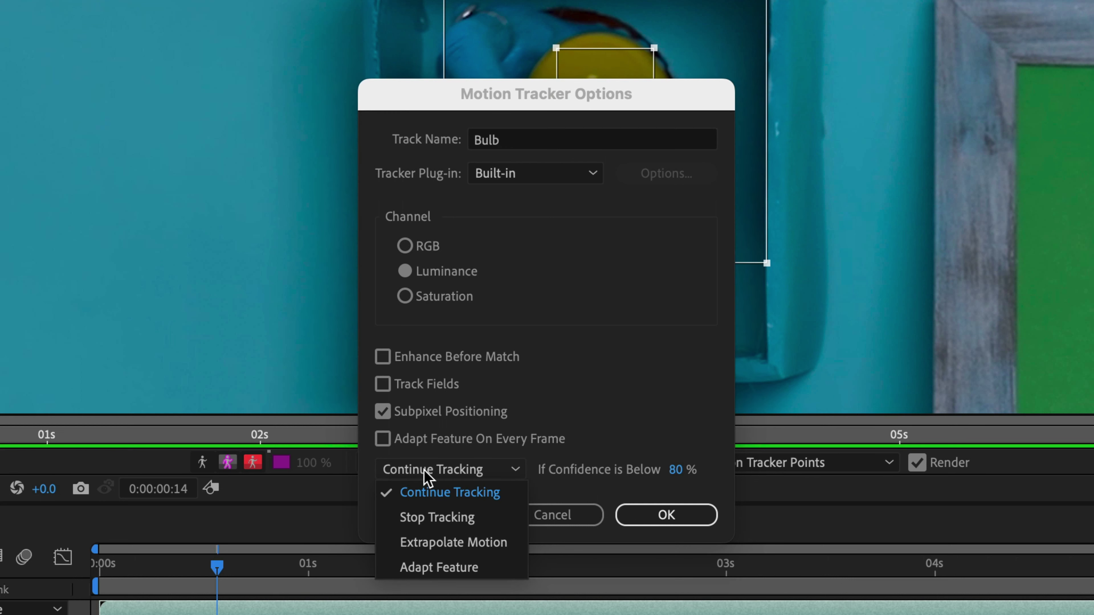
left_click(427, 518)
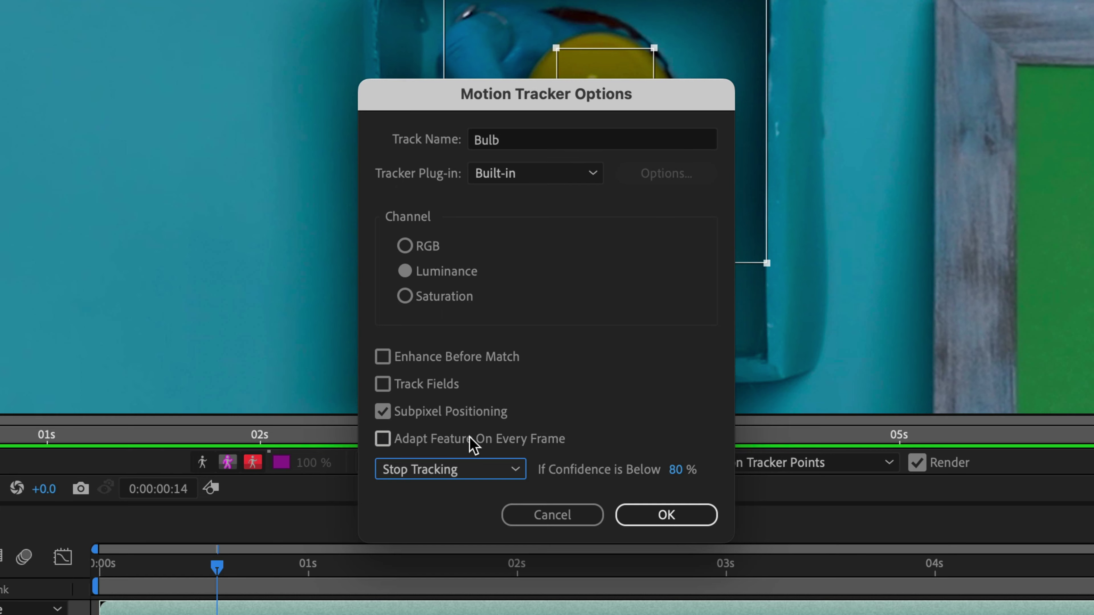
left_click(663, 512)
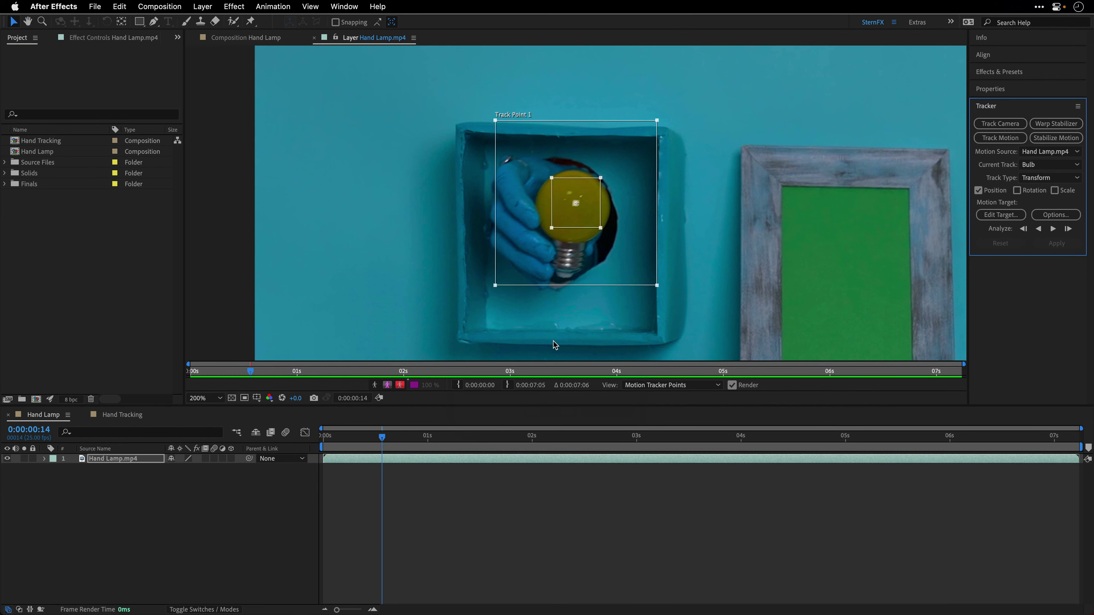
Analyze the bulb forward, re-center the point at 0:00:01:20, then continue to 0:00:06:09
key("alt+slash")
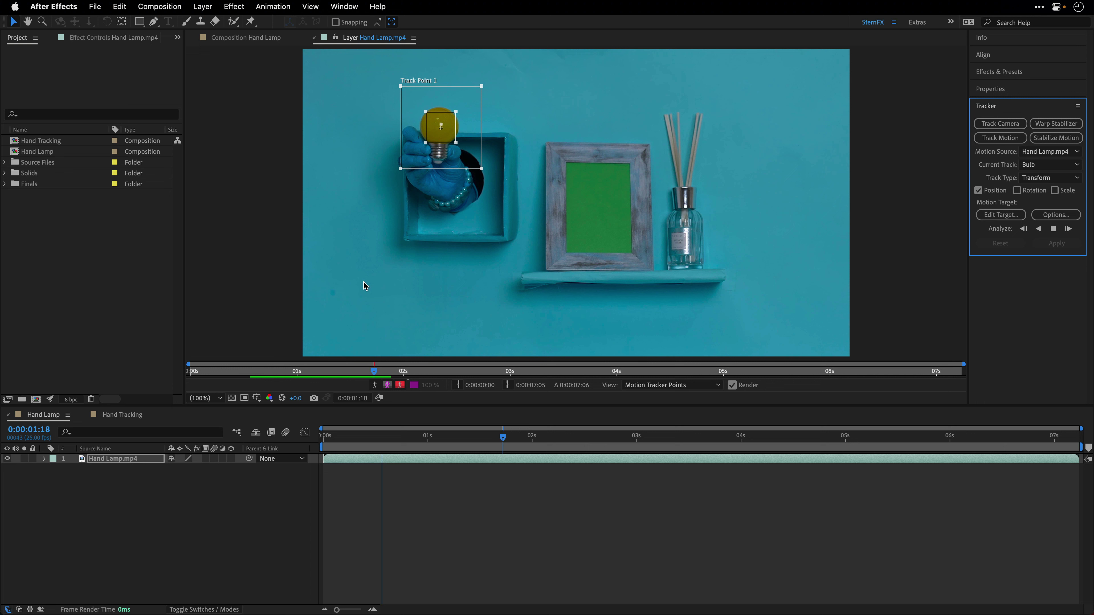
left_click(455, 120)
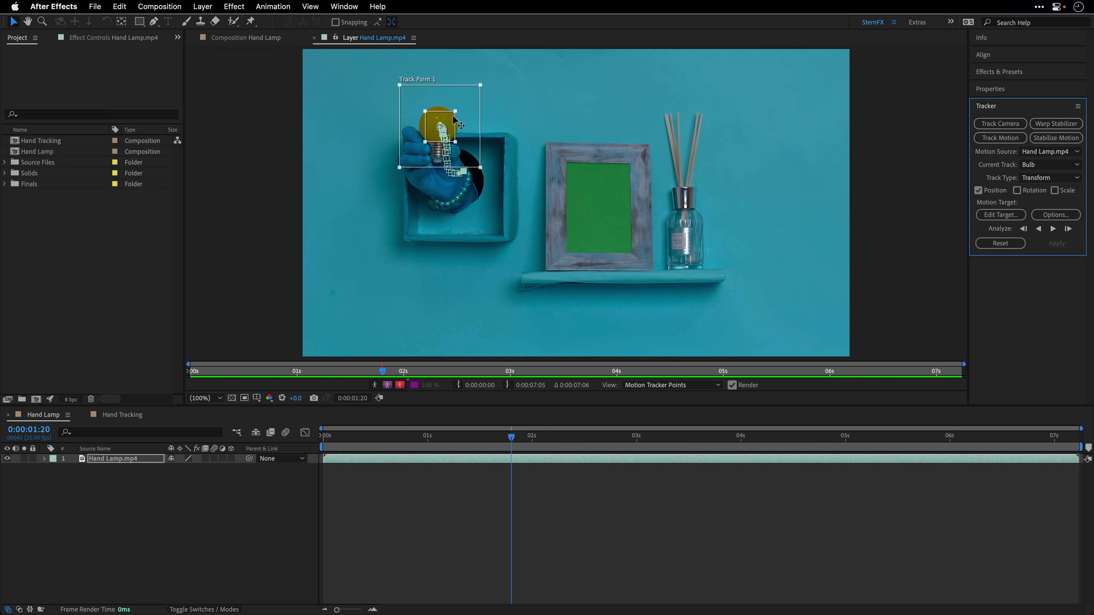
left_click_drag(453, 117, 449, 113)
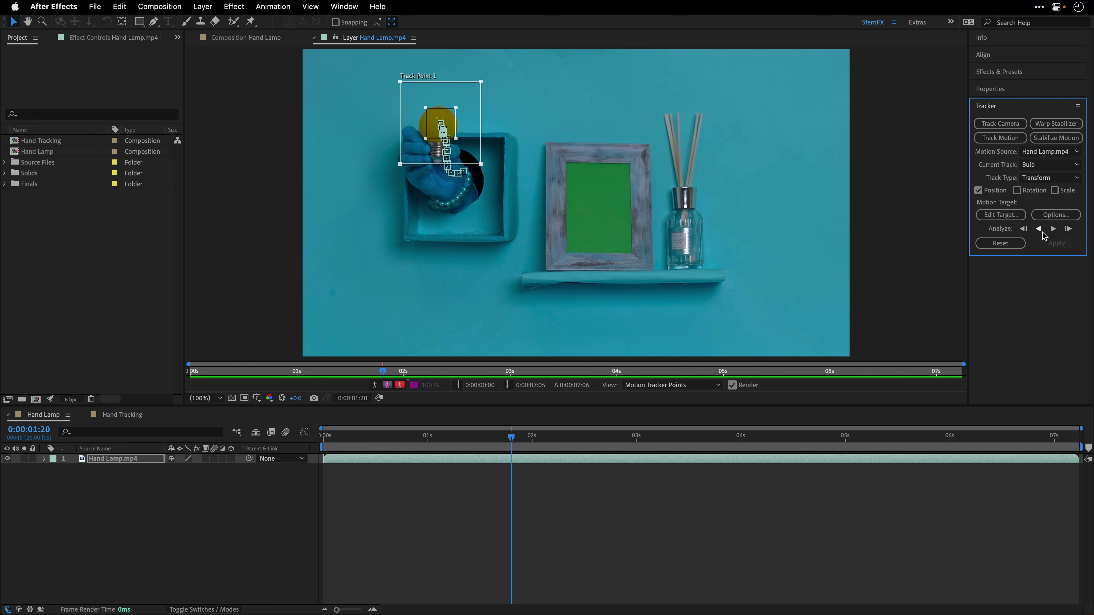
left_click(1052, 228)
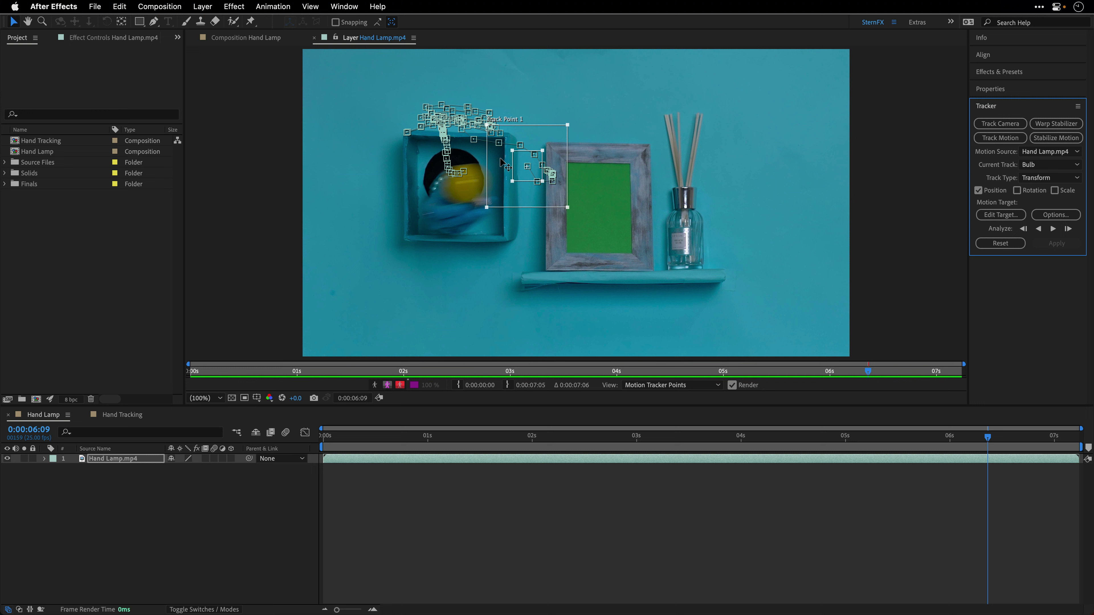
Reveal the Bulb keyframes and realign the track point with the bulb around 0:00:06:14
left_click(103, 460)
key("u")
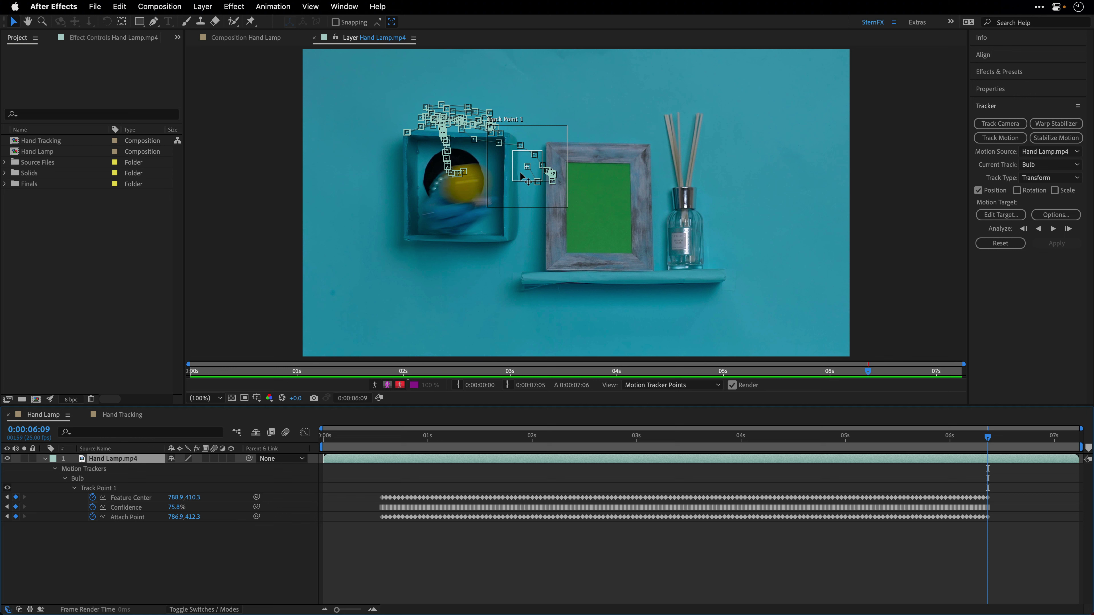
left_click_drag(520, 175, 453, 190)
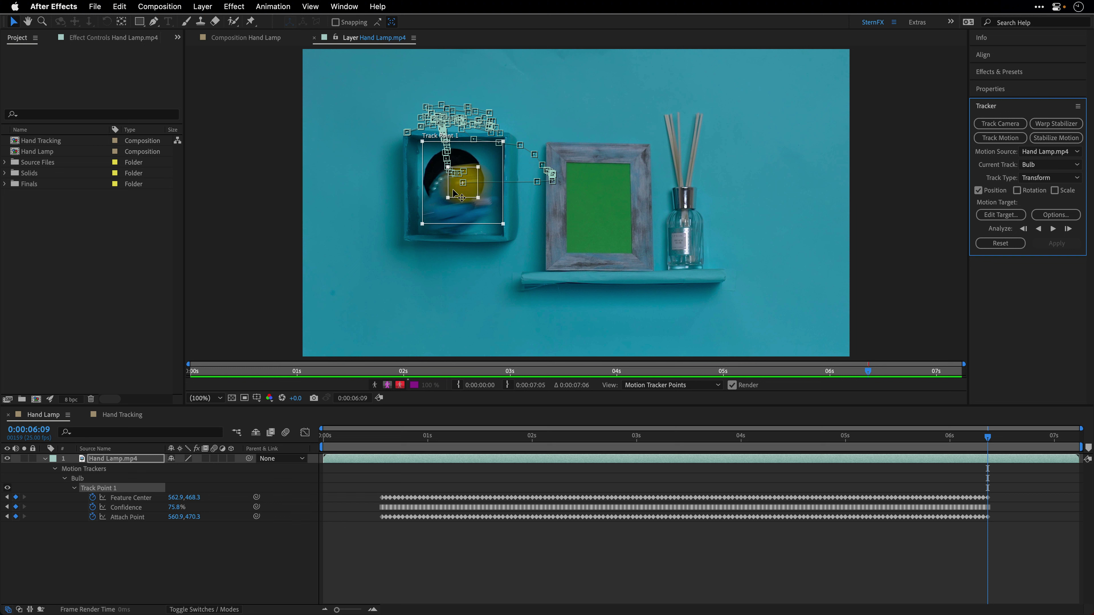
left_click(458, 194)
key("Page_Down")
key("Page_Down")
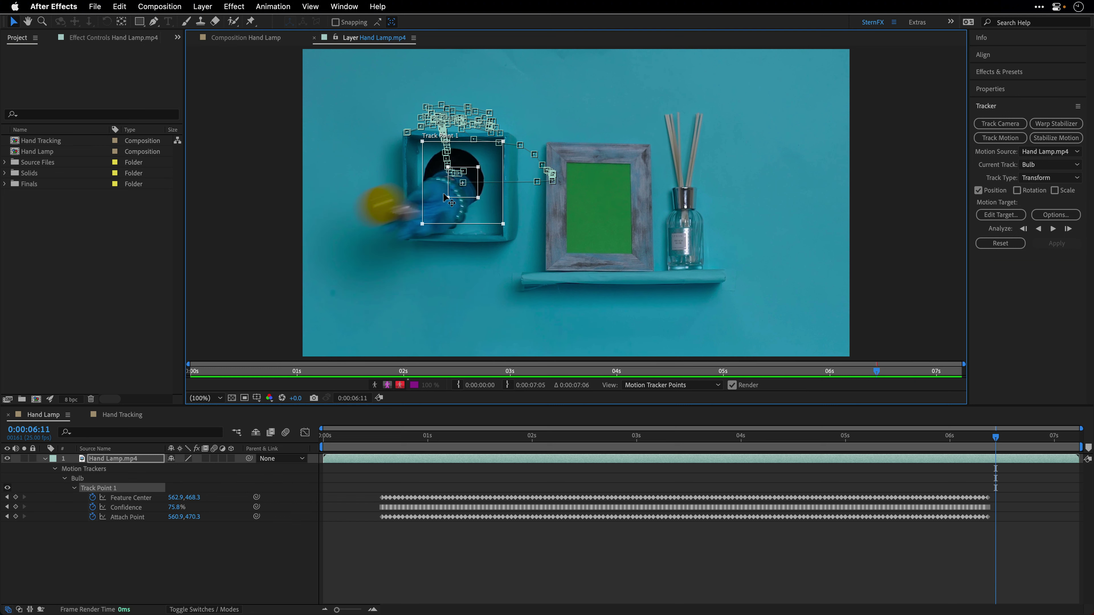
left_click_drag(457, 191, 378, 215)
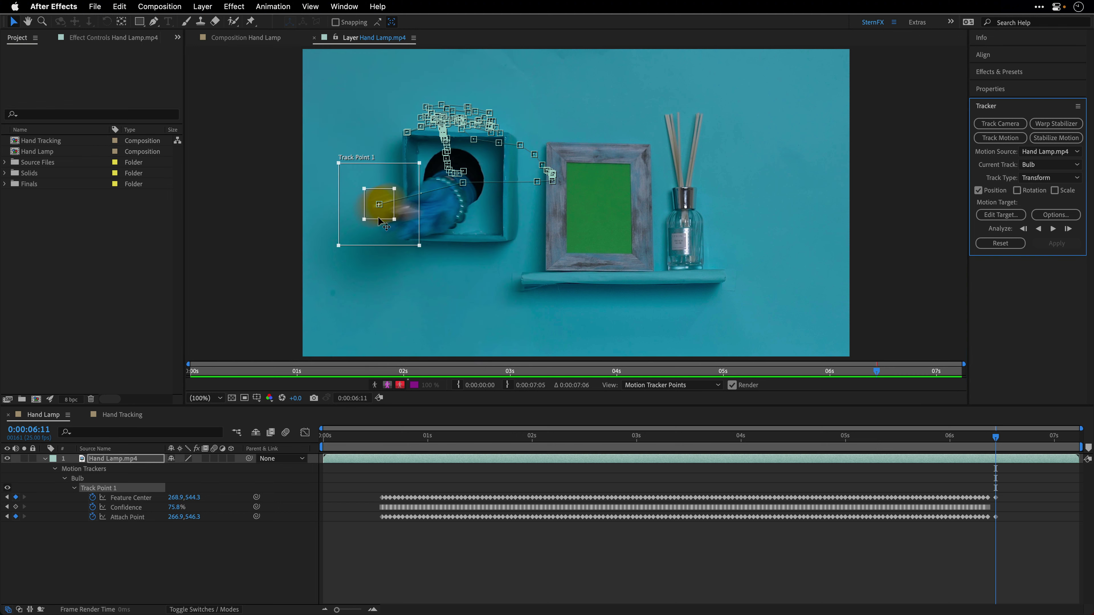
Step forward frame by frame, keeping the track point on the bulb blur as it exits left
left_click(378, 221)
key("Page_Down")
key("Page_Down")
key("Page_Down")
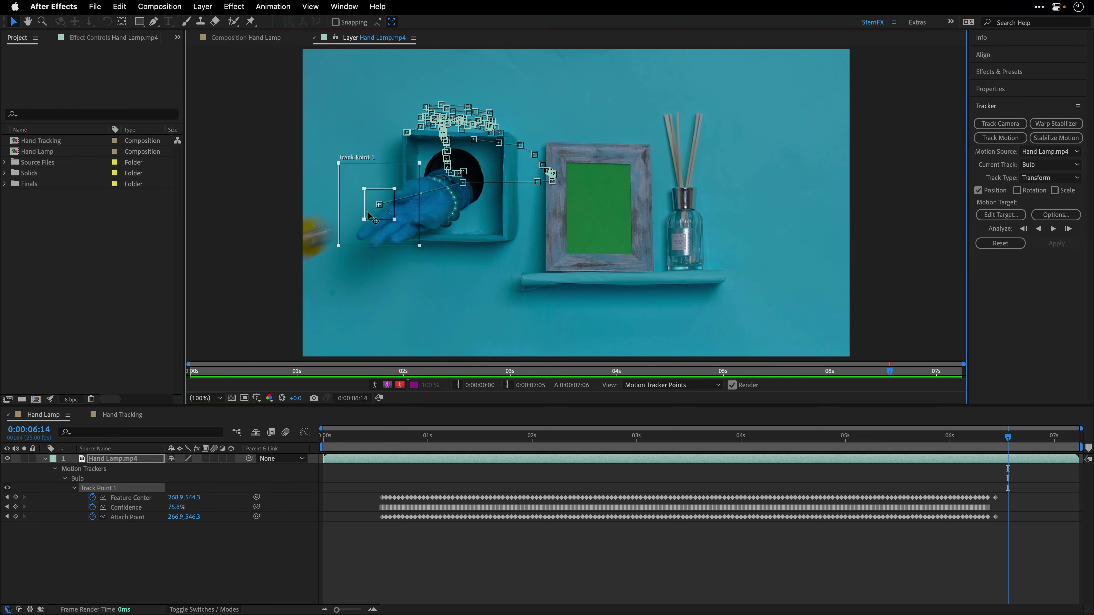
left_click_drag(374, 218, 274, 244)
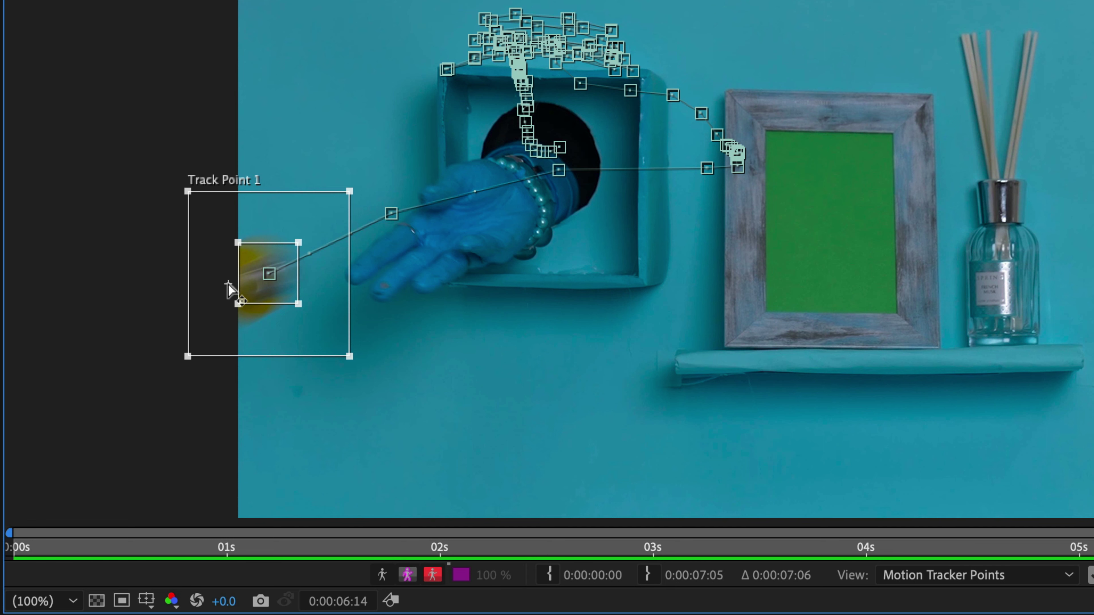
key("Page_Down")
key("Page_Down")
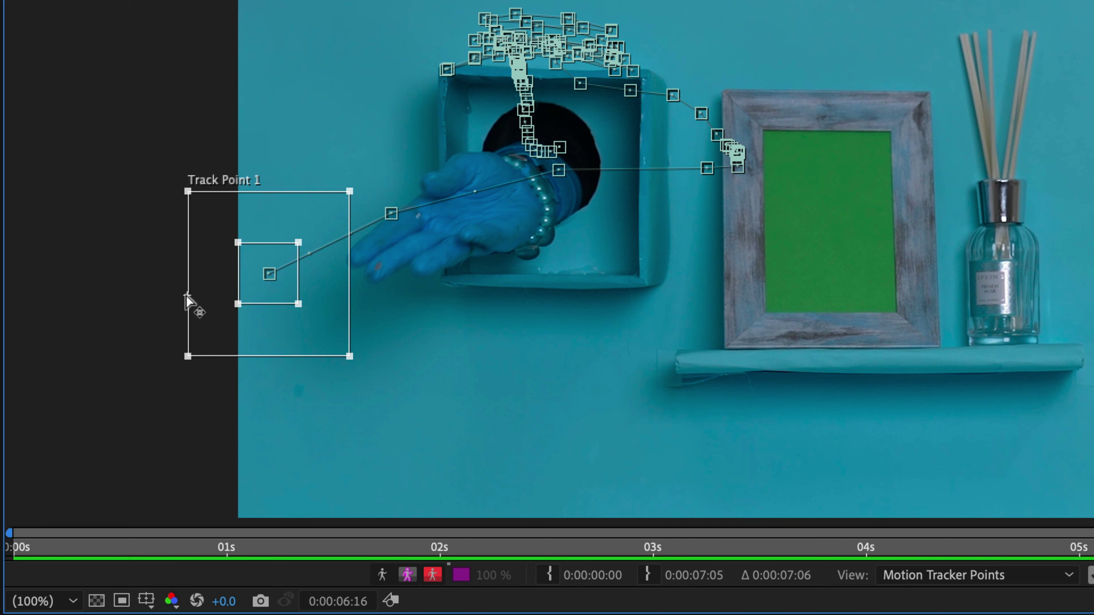
key("Page_Down")
key("Page_Down")
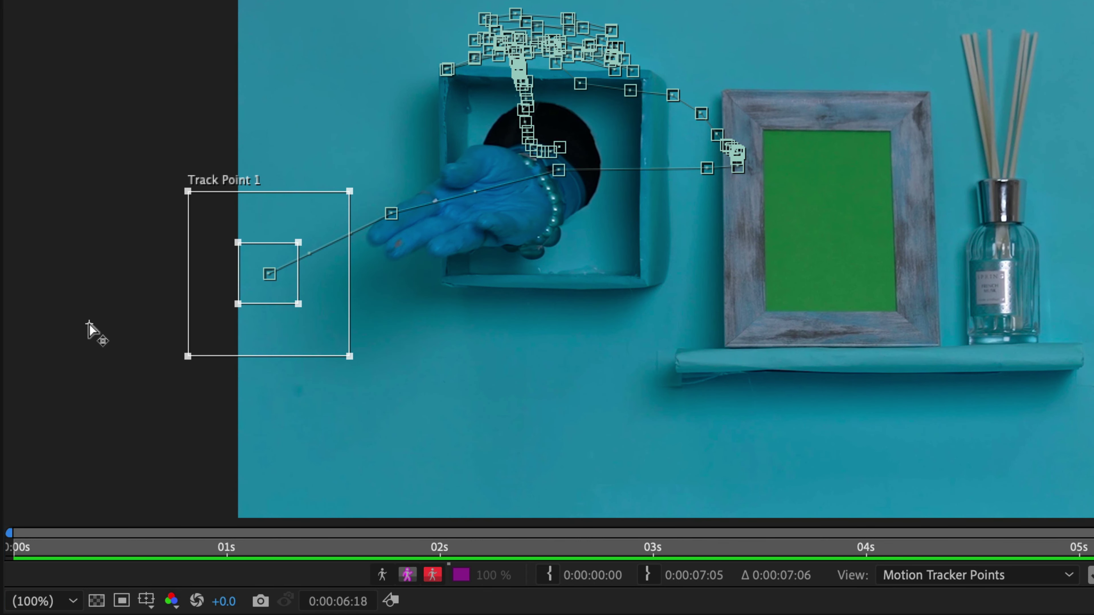
key("Page_Down")
key("Page_Down")
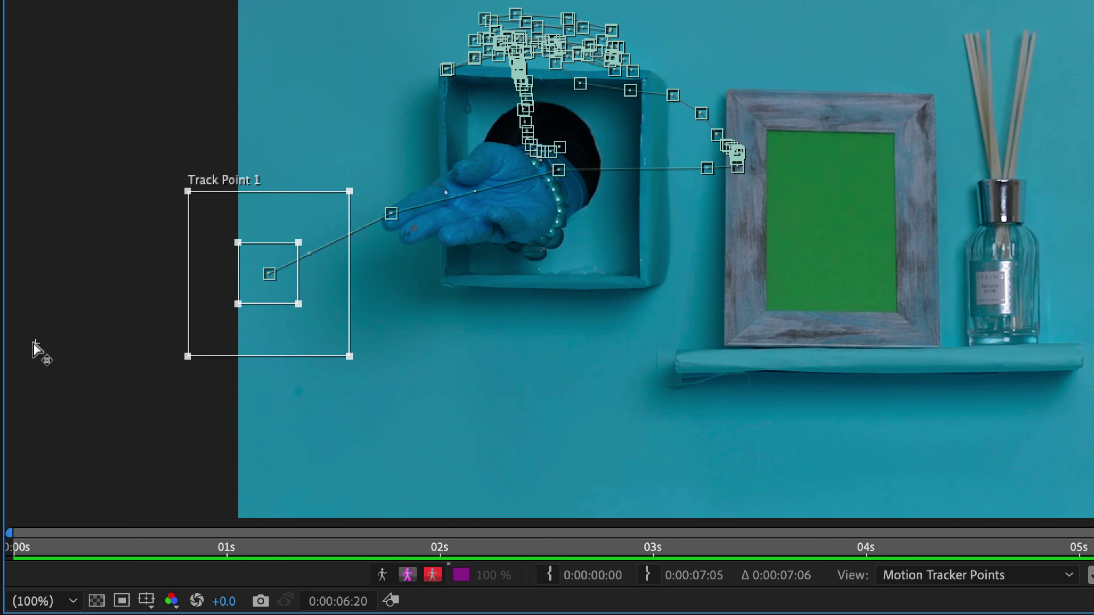
key("Page_Down")
key("Page_Down")
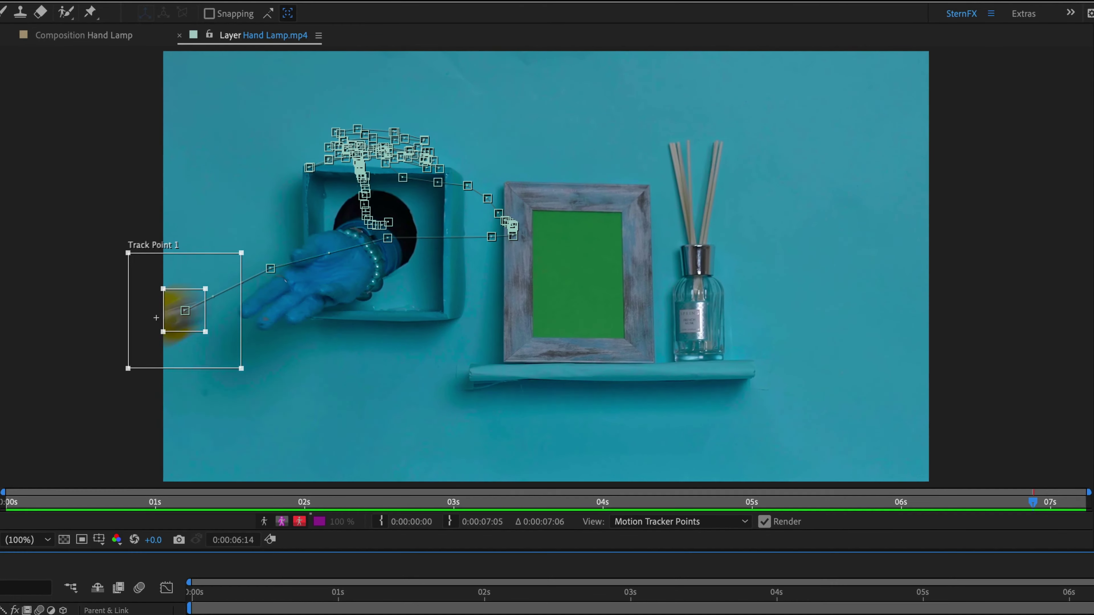
Return to an earlier bulb frame and run a brief backward analysis of the Bulb track
left_click_drag(818, 592, 274, 611)
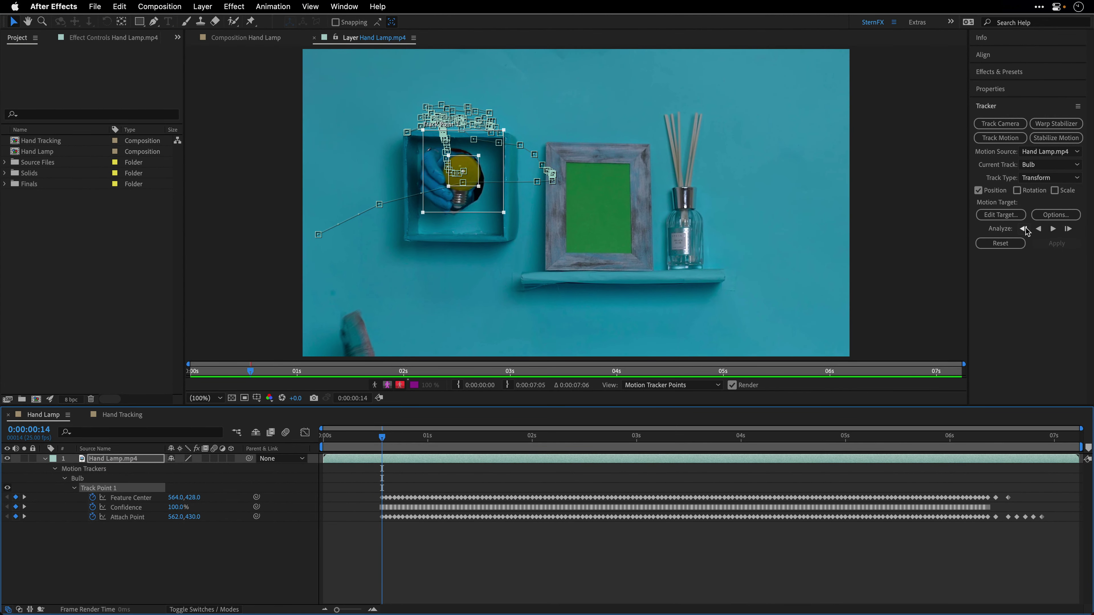
left_click(1039, 229)
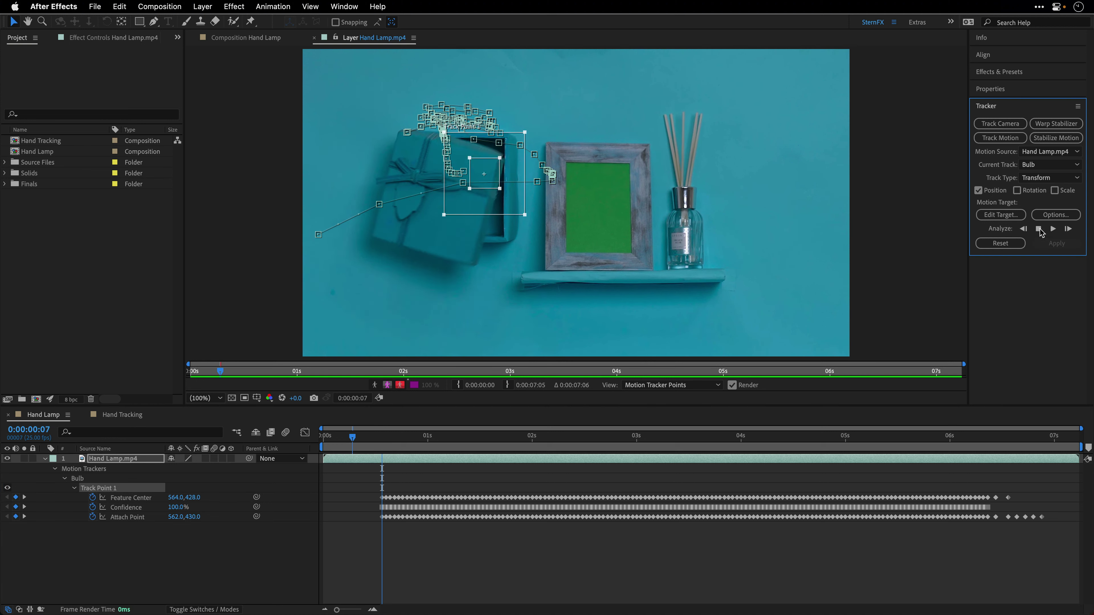
left_click(1038, 229)
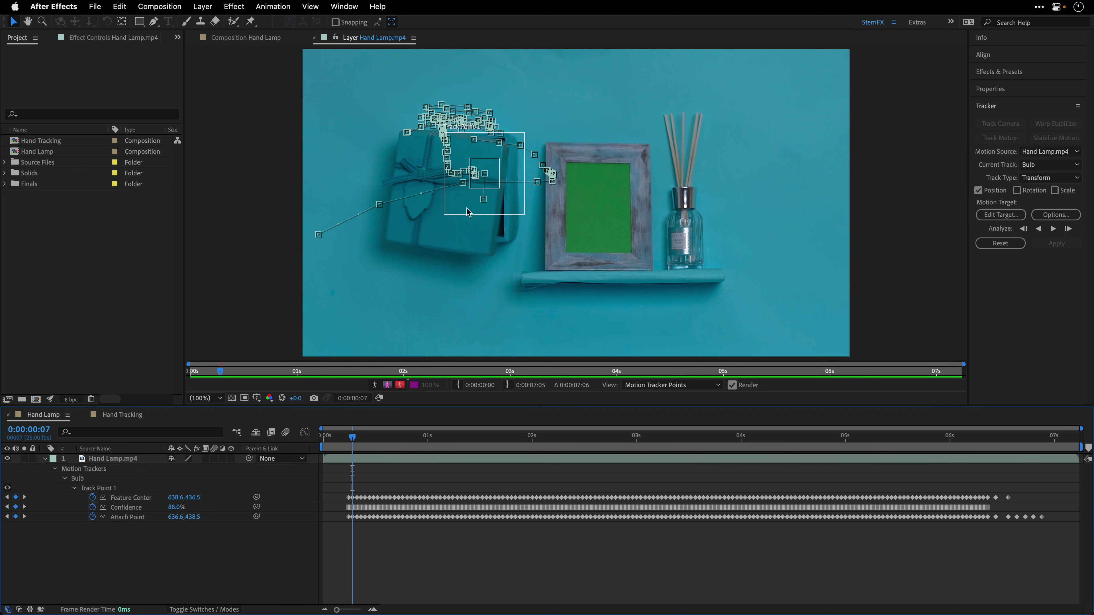
Delete the bad early keyframes before 0:00:00:10 and move the track point back onto the bulb
key("Page_Down")
key("Page_Down")
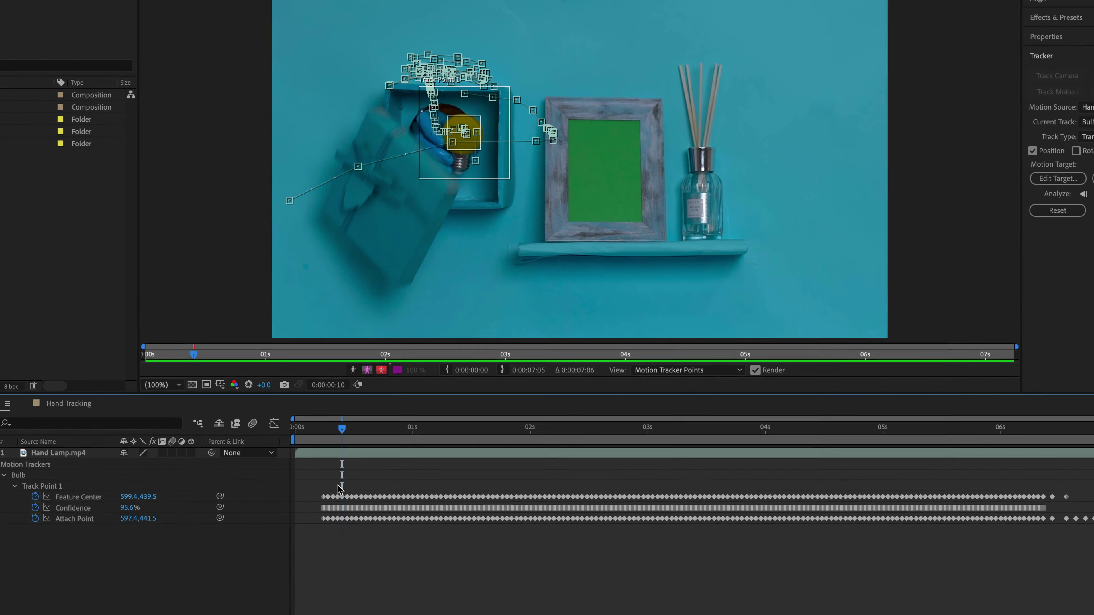
left_click_drag(362, 489, 330, 532)
left_click_drag(112, 560, 111, 560)
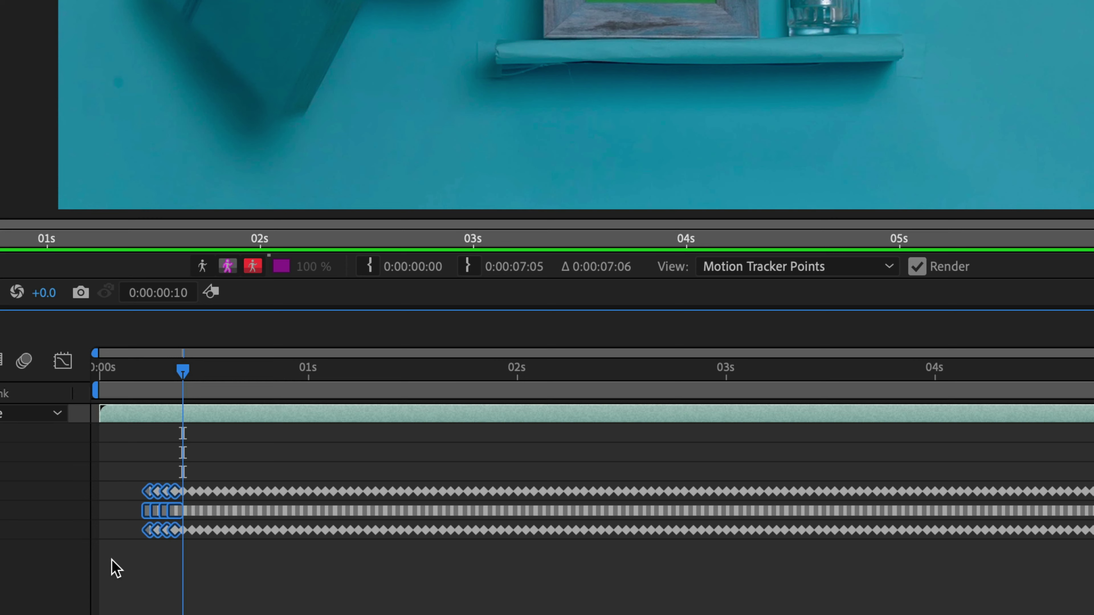
key("Delete")
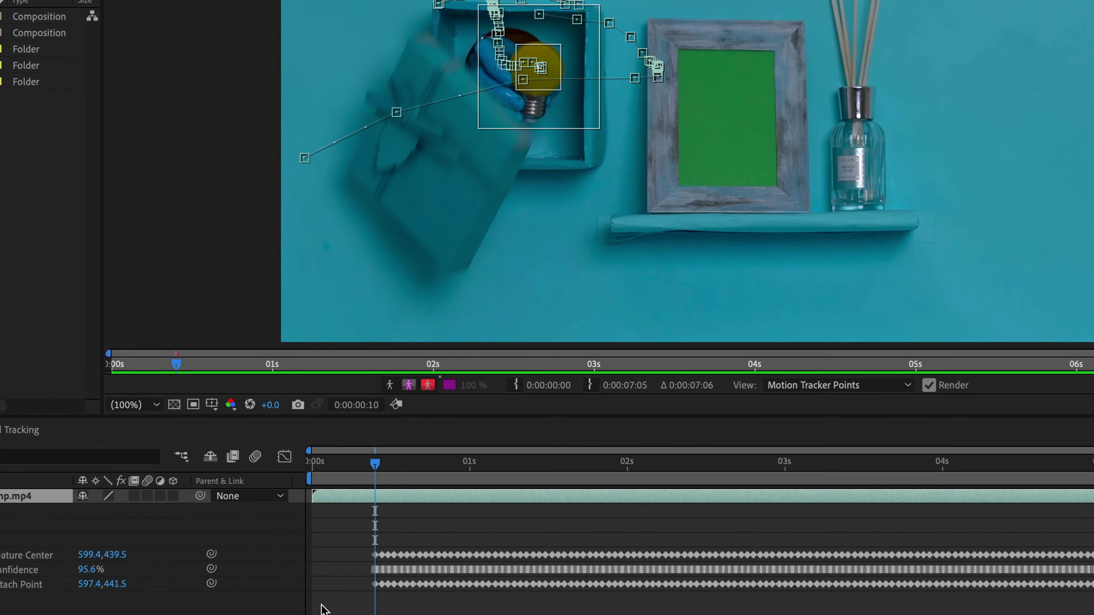
key("Page_Up")
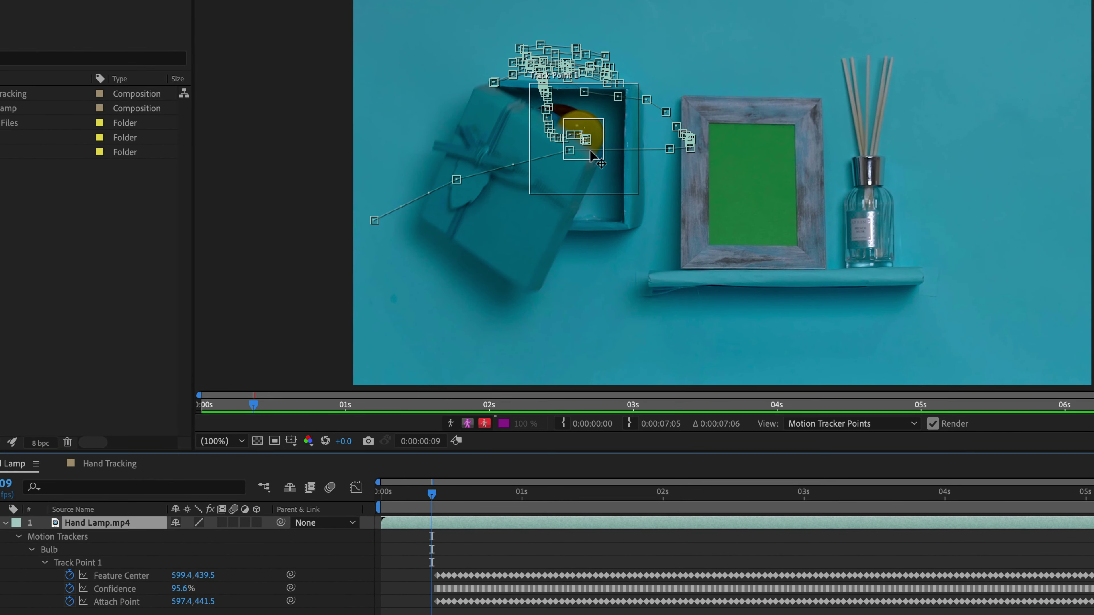
left_click_drag(594, 127, 588, 106)
key("Page_Up")
key("Page_Up")
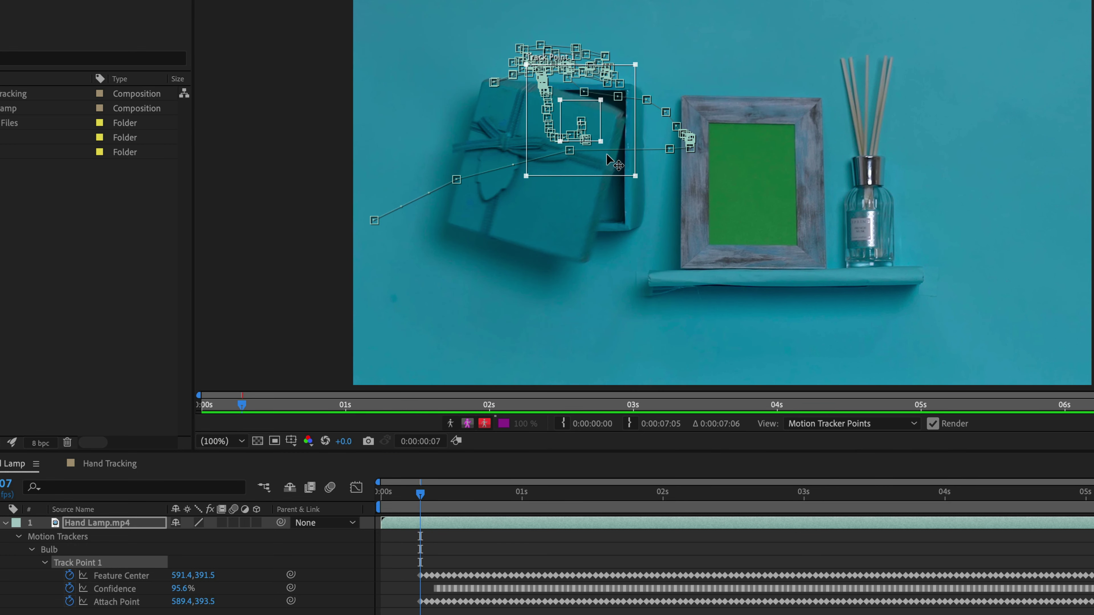
Scrub the timeline to confirm the track follows the bulb
left_click(429, 559)
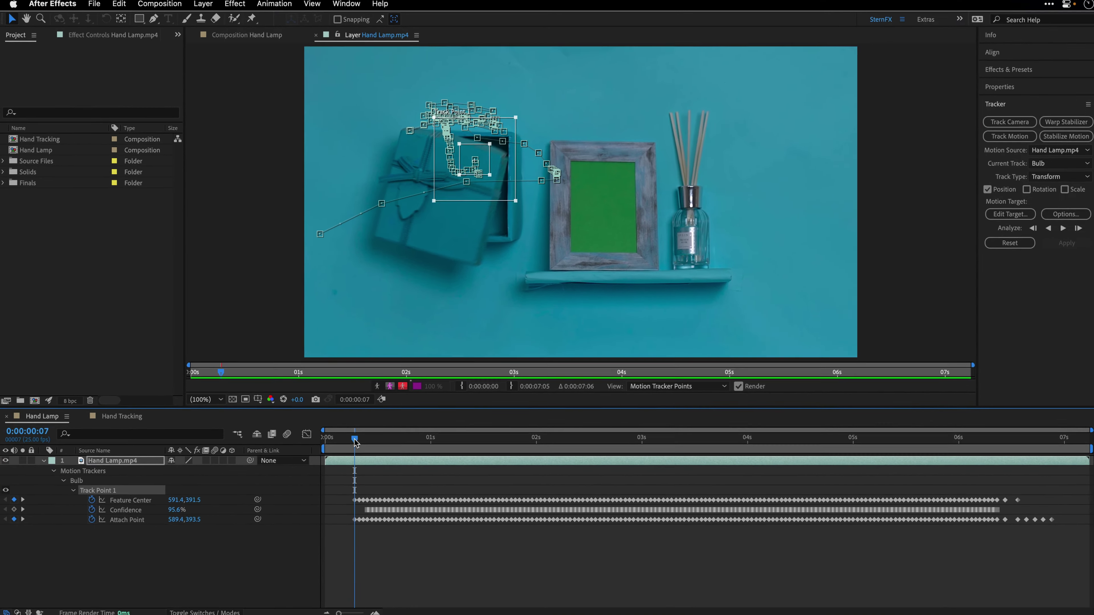
left_click_drag(419, 497, 487, 502)
left_click_drag(403, 444, 426, 474)
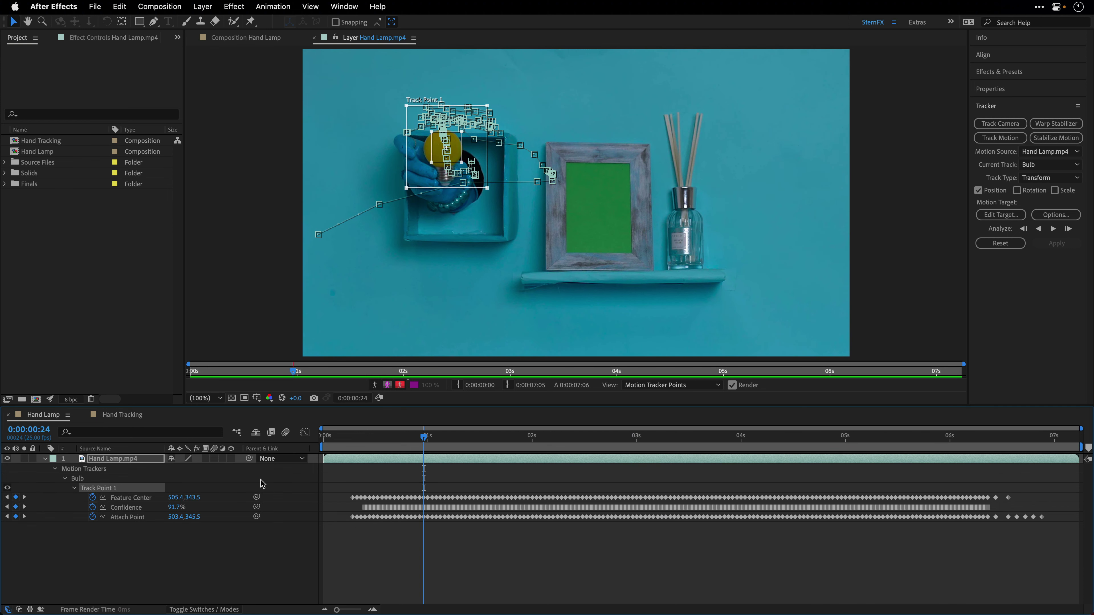
Apply a 105mm Prime Lens Flare to Hand Lamp.mp4 and reselect Track Point 1
left_click(113, 459)
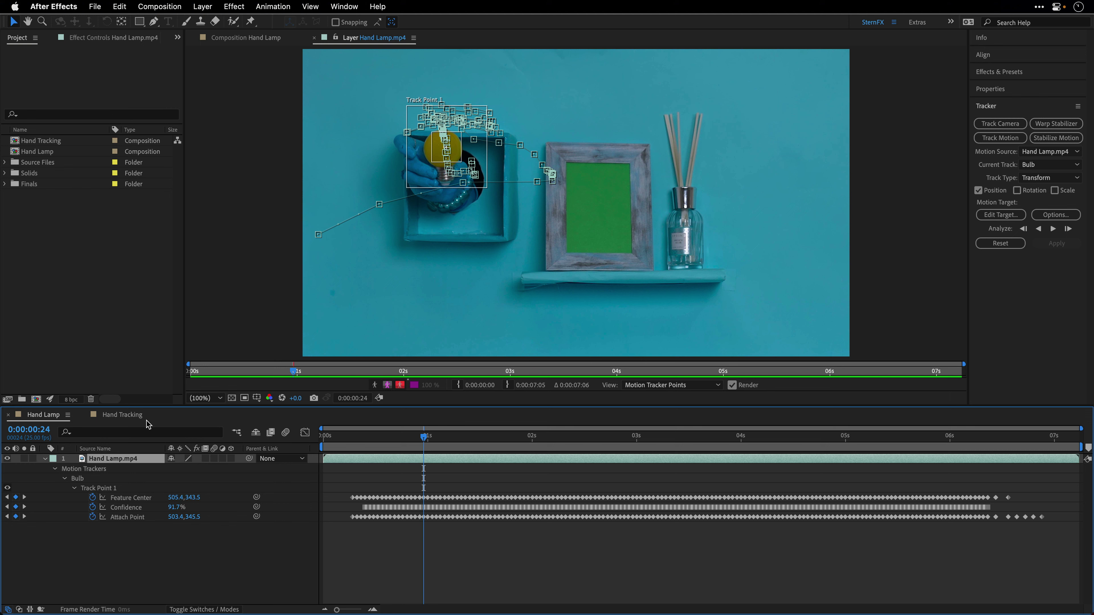
left_click(233, 6)
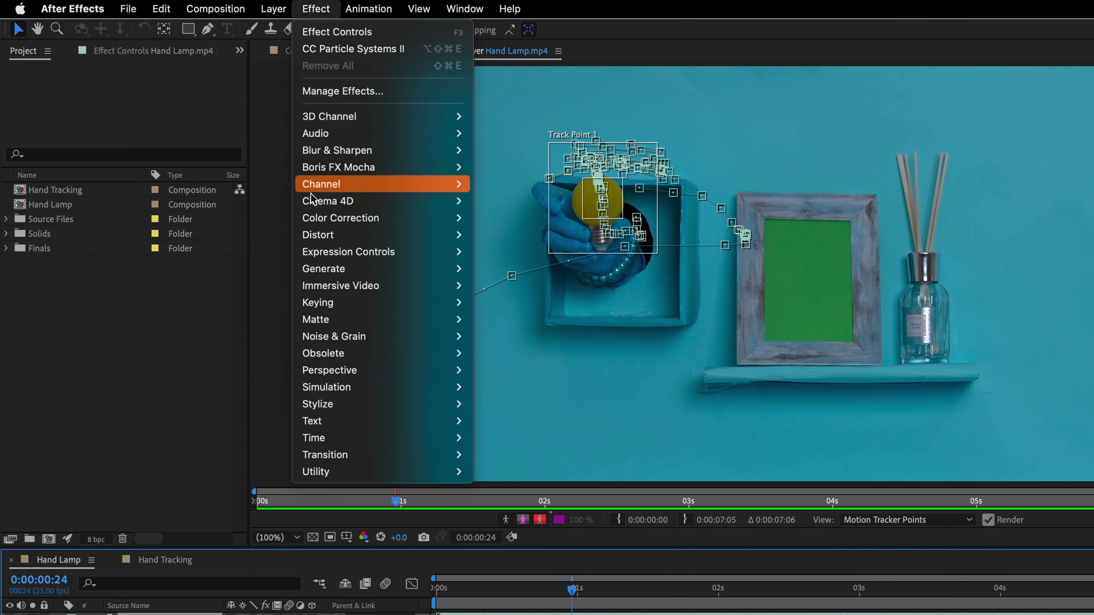
mouse_move(315, 268)
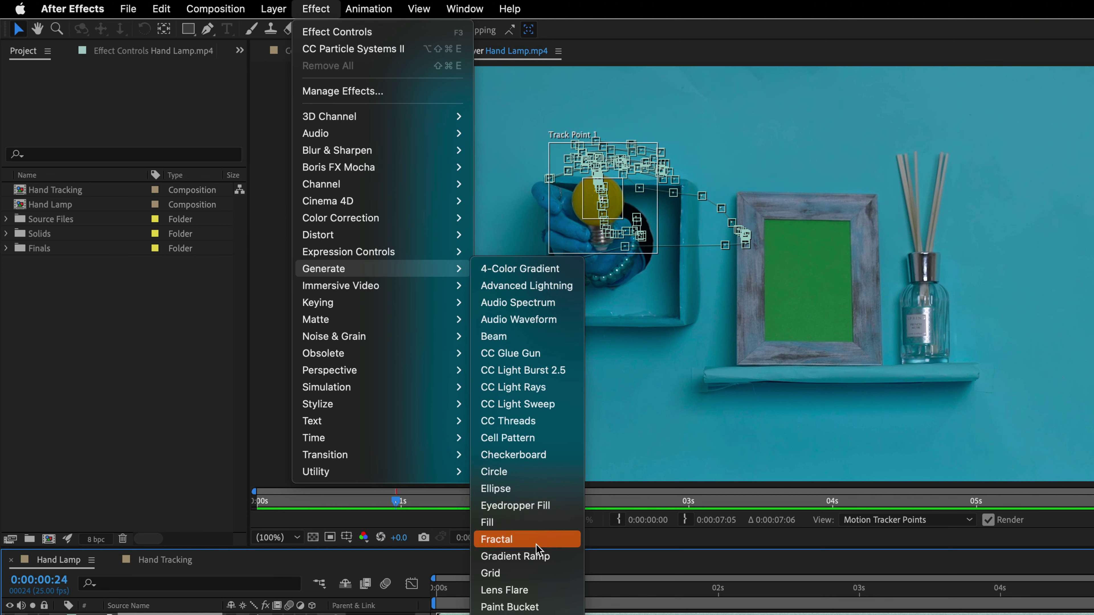
left_click(504, 590)
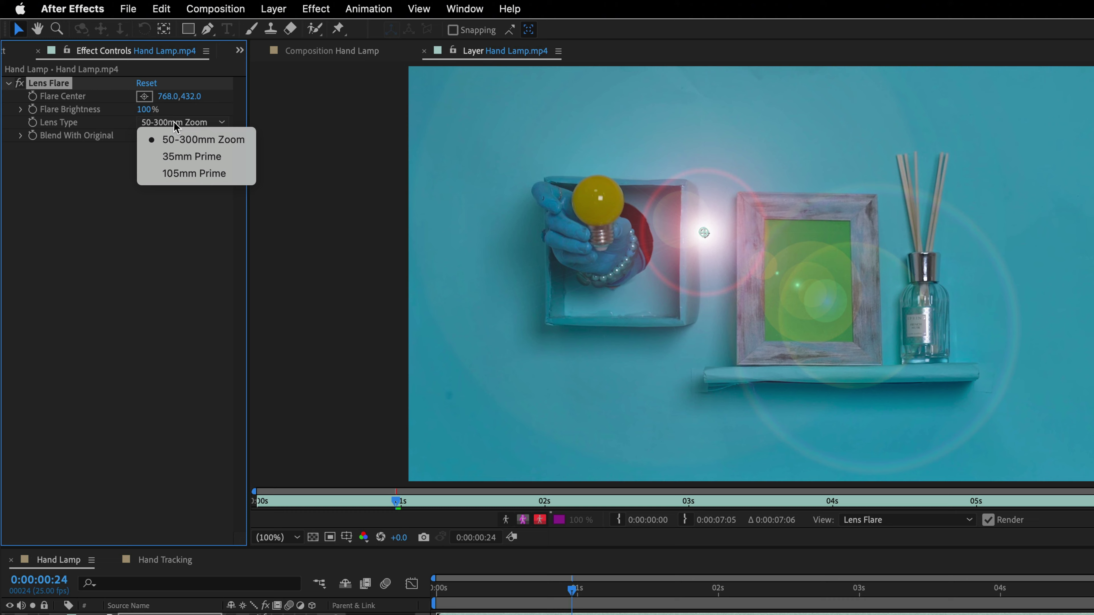
left_click(179, 173)
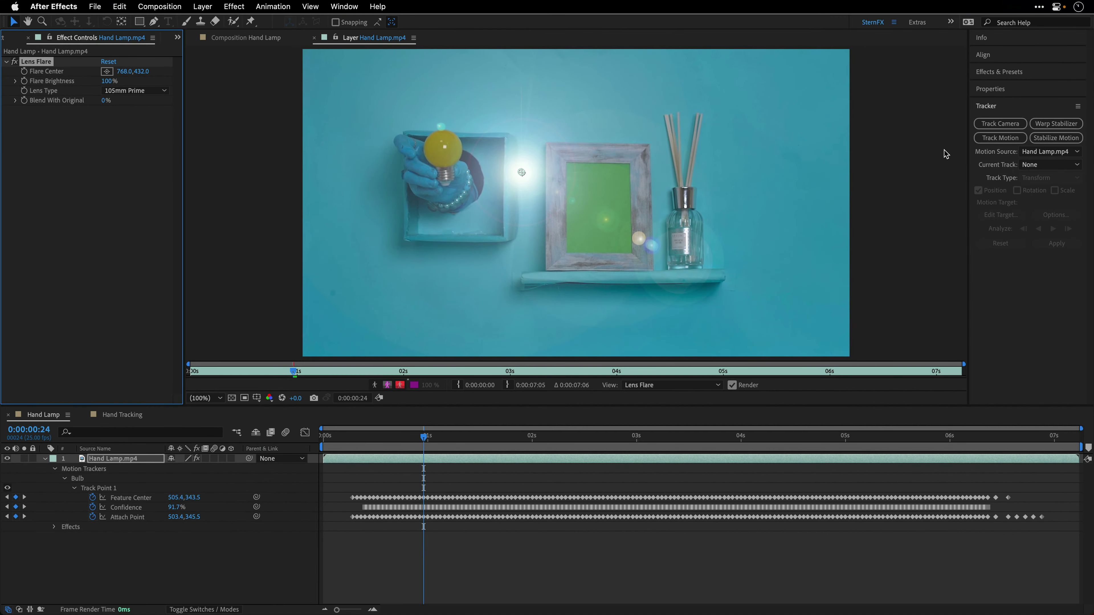
left_click(104, 489)
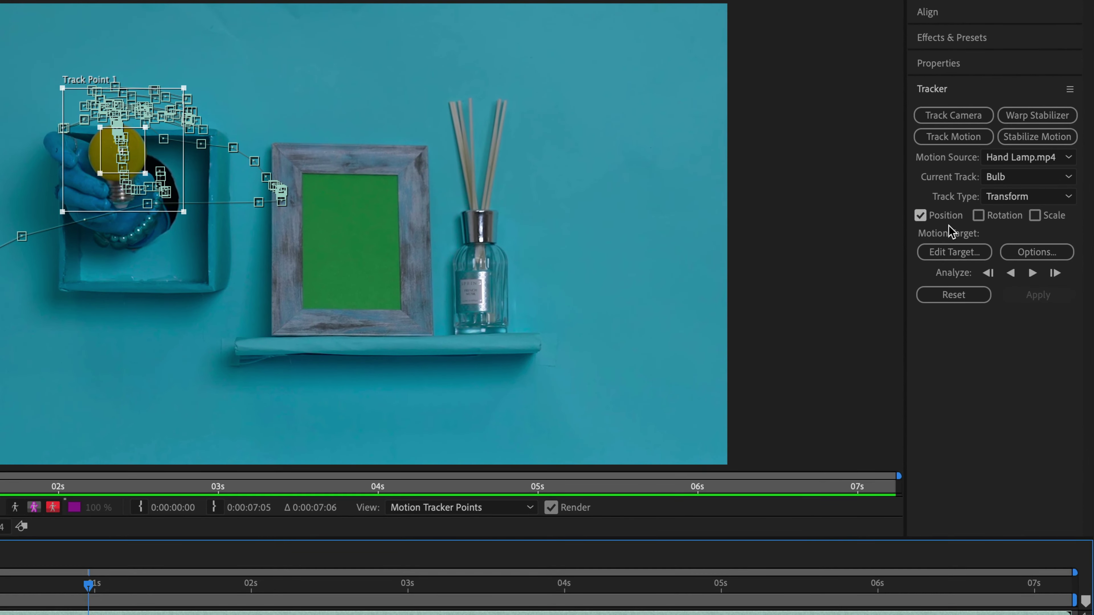
Target Lens Flare/Flare Center with the Bulb track and apply it in X and Y
left_click(953, 255)
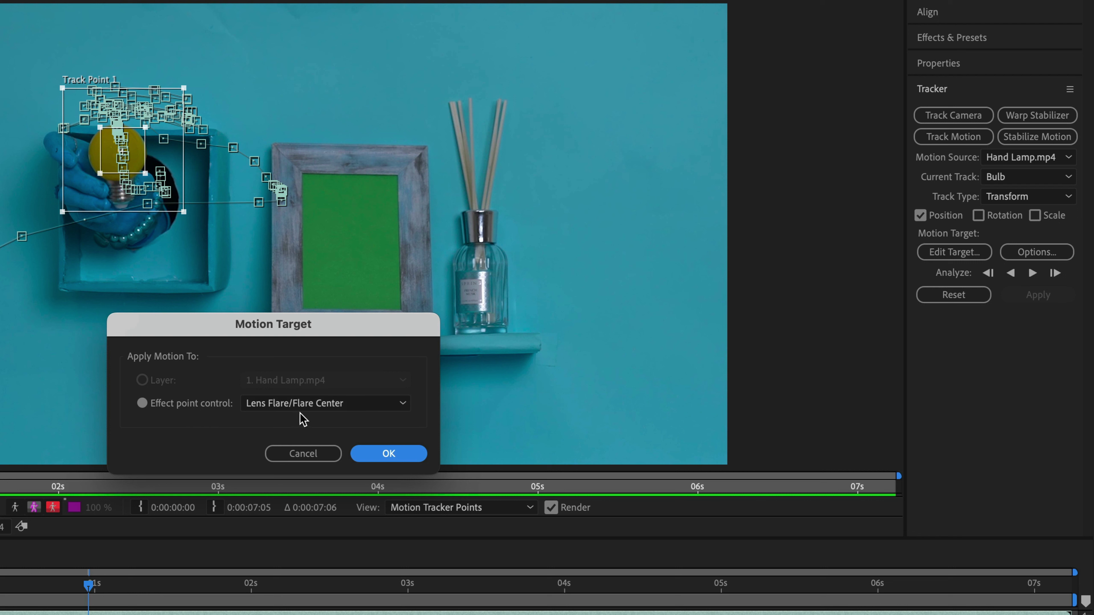
left_click(404, 454)
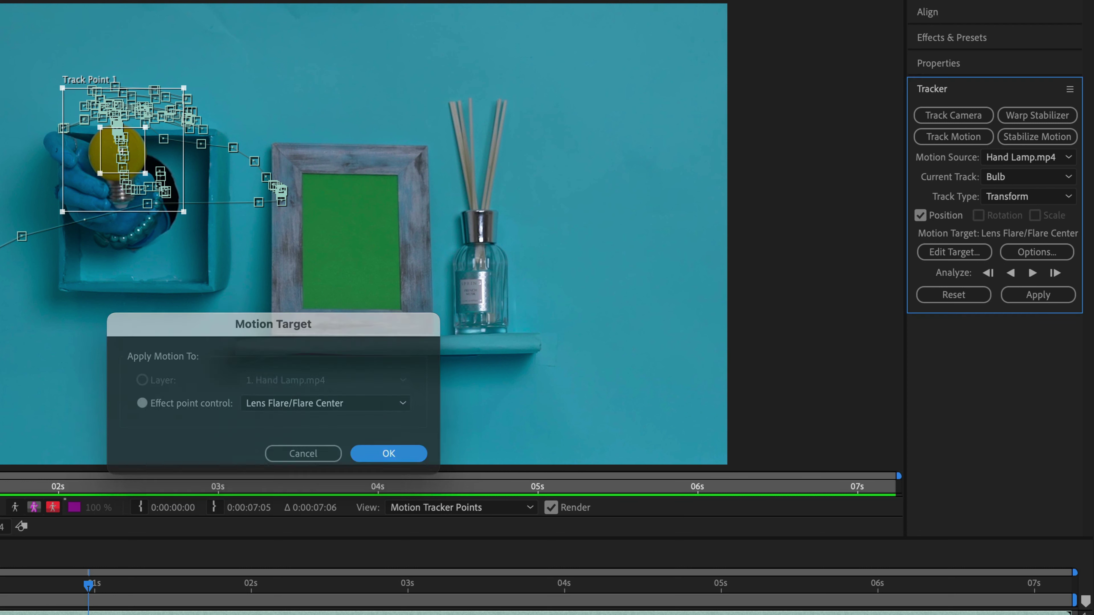
left_click(1044, 302)
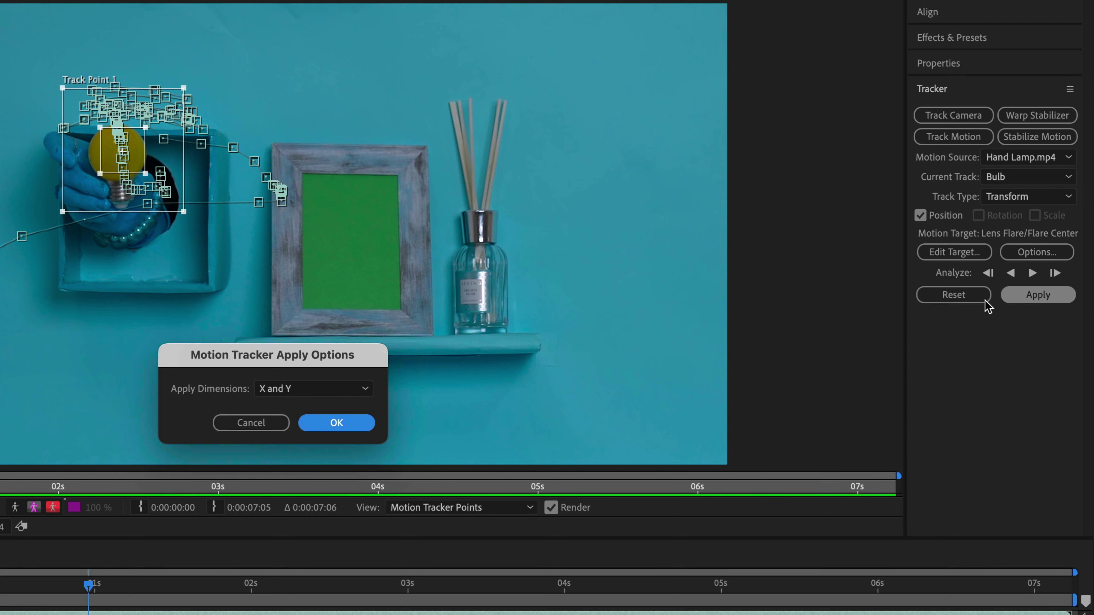
left_click(338, 423)
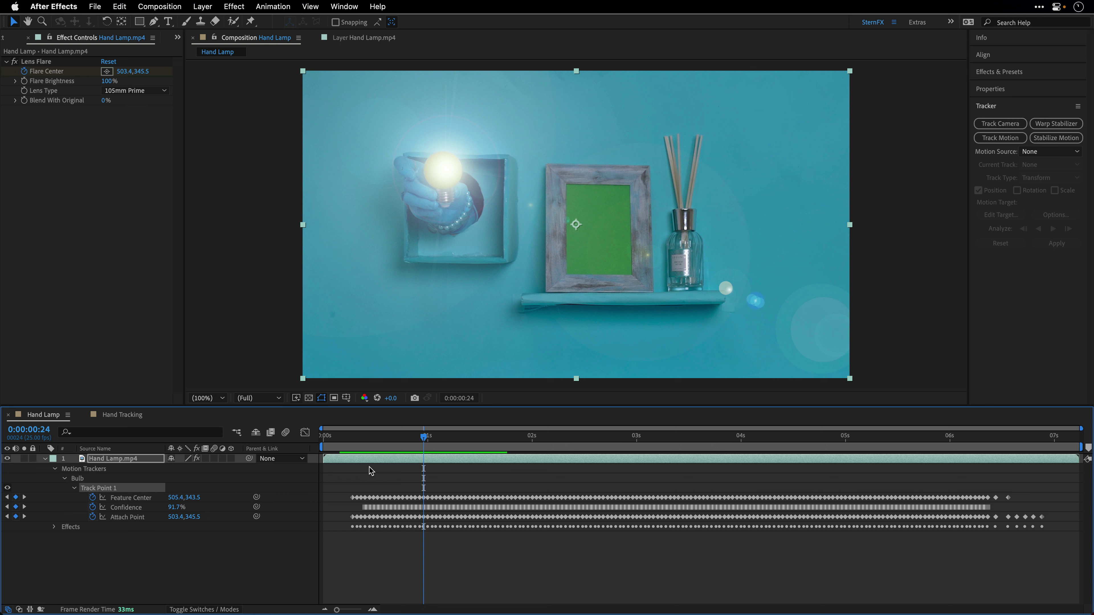
Preview the flare following the bulb, return to 0:00:00:07, and collapse the Motion Trackers group
key("space")
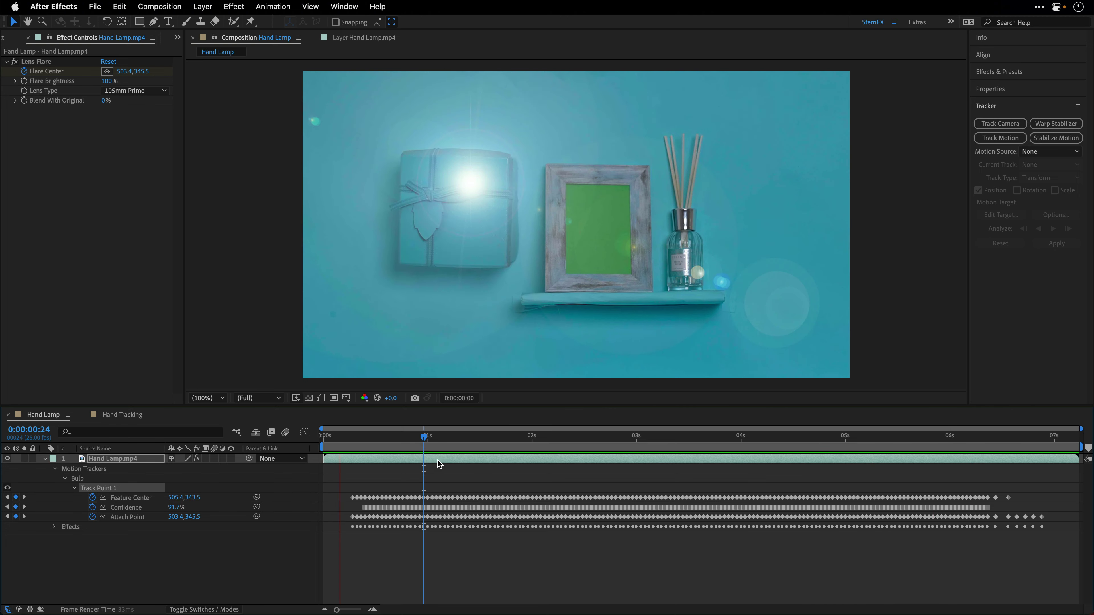
key("space")
left_click_drag(358, 436, 353, 446)
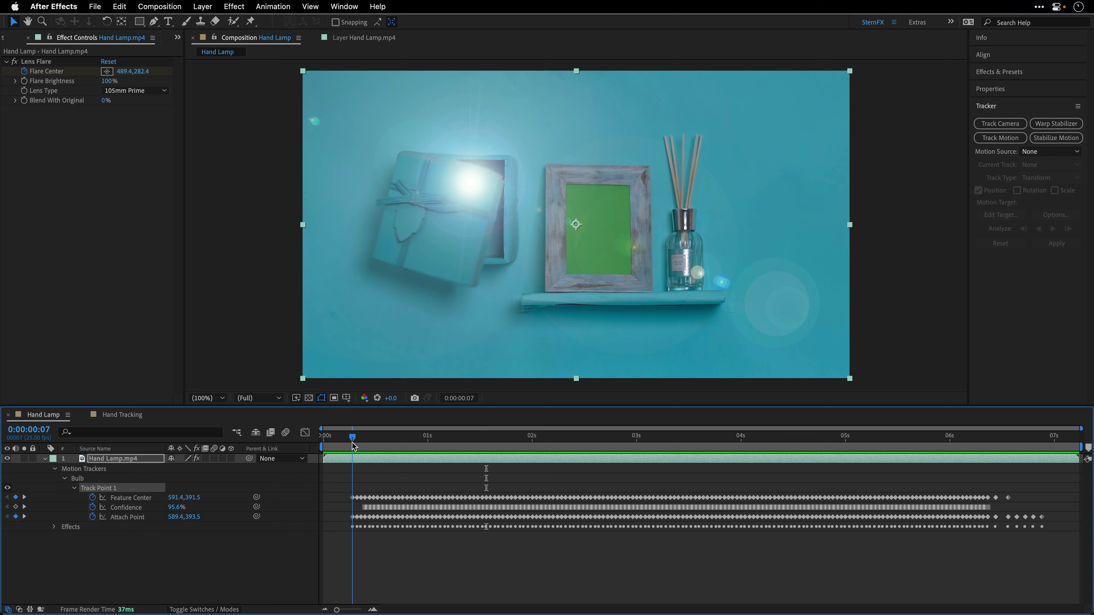
left_click(54, 470)
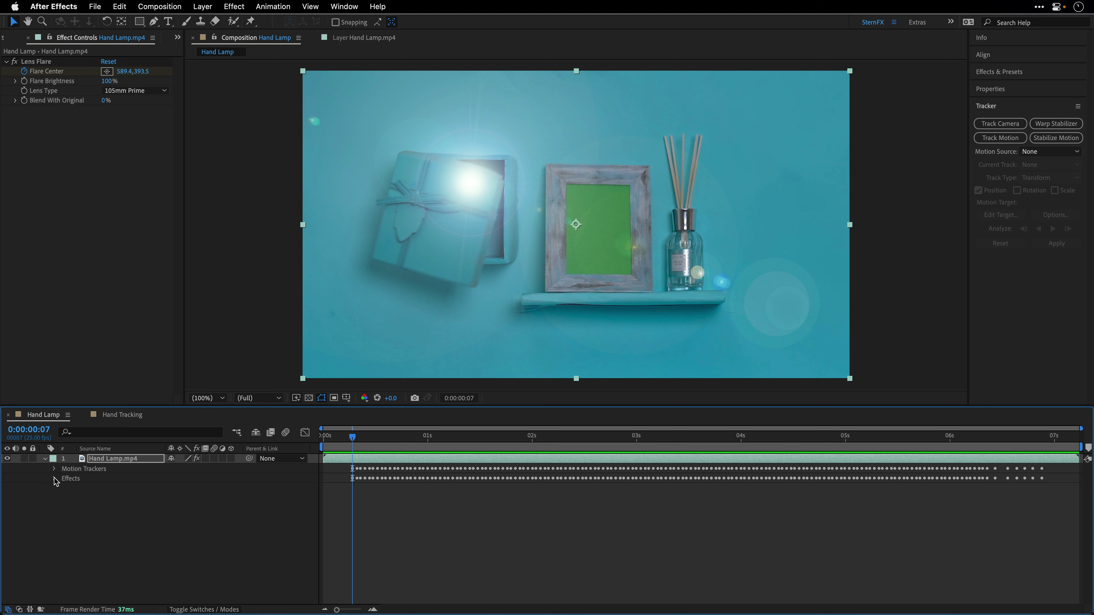
Keyframe Lens Flare brightness at 0% on frame 7, rising to 100% at frame 10
left_click(54, 478)
left_click(65, 488)
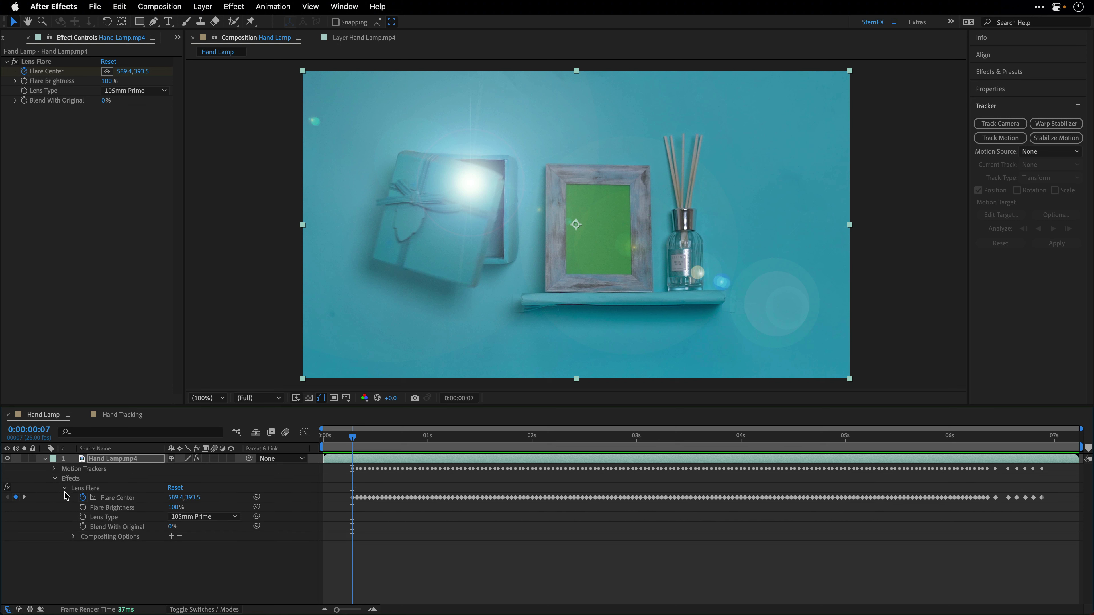
left_click(83, 508)
left_click(173, 507)
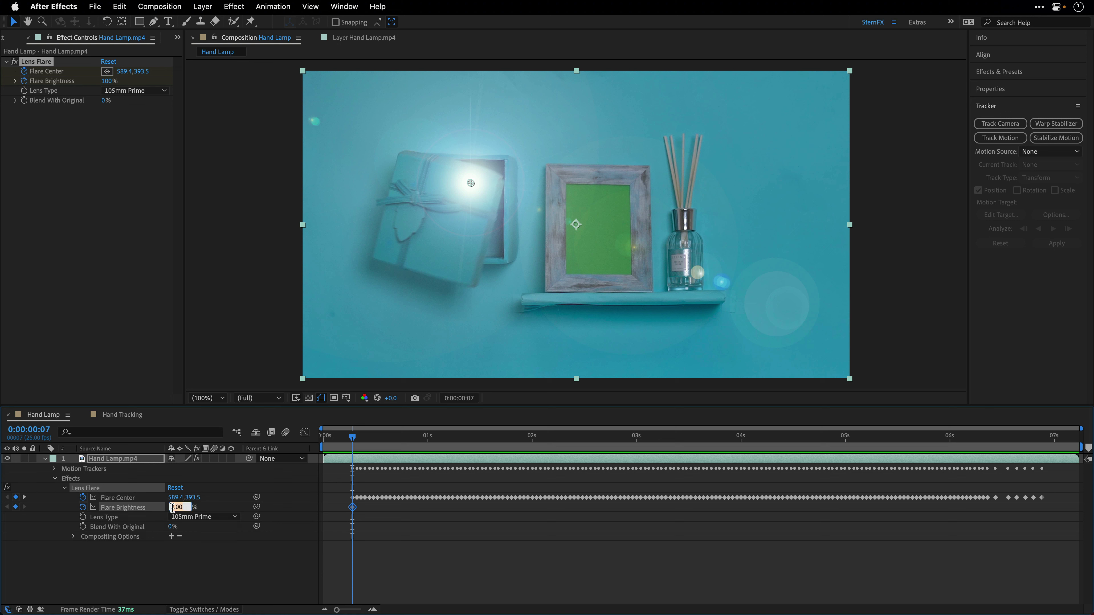
key("Return")
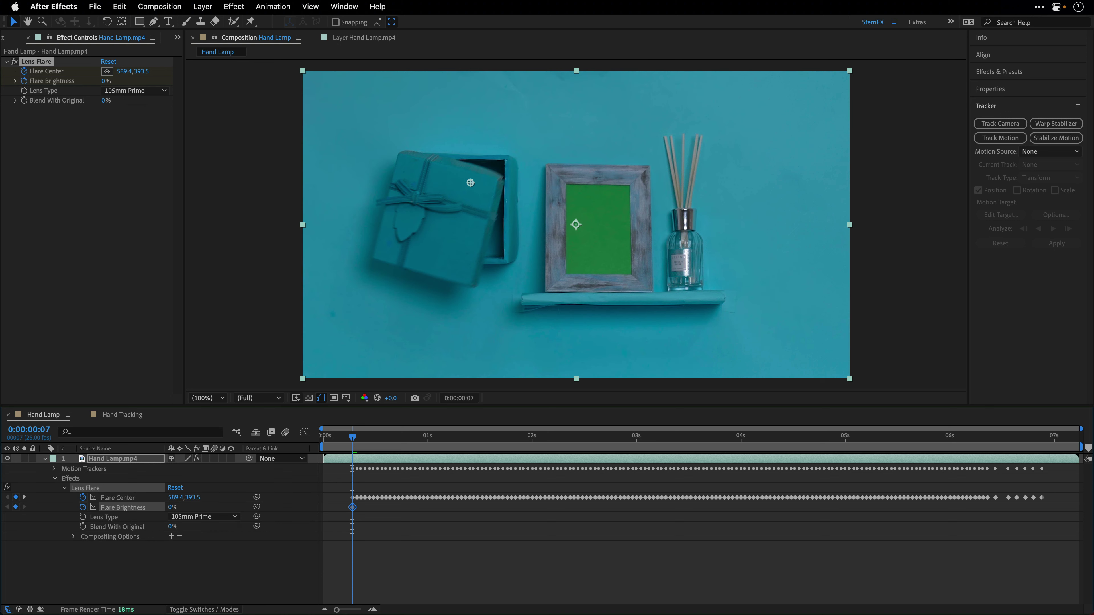
key("Page_Down")
key("Page_Down")
key("Page_Down")
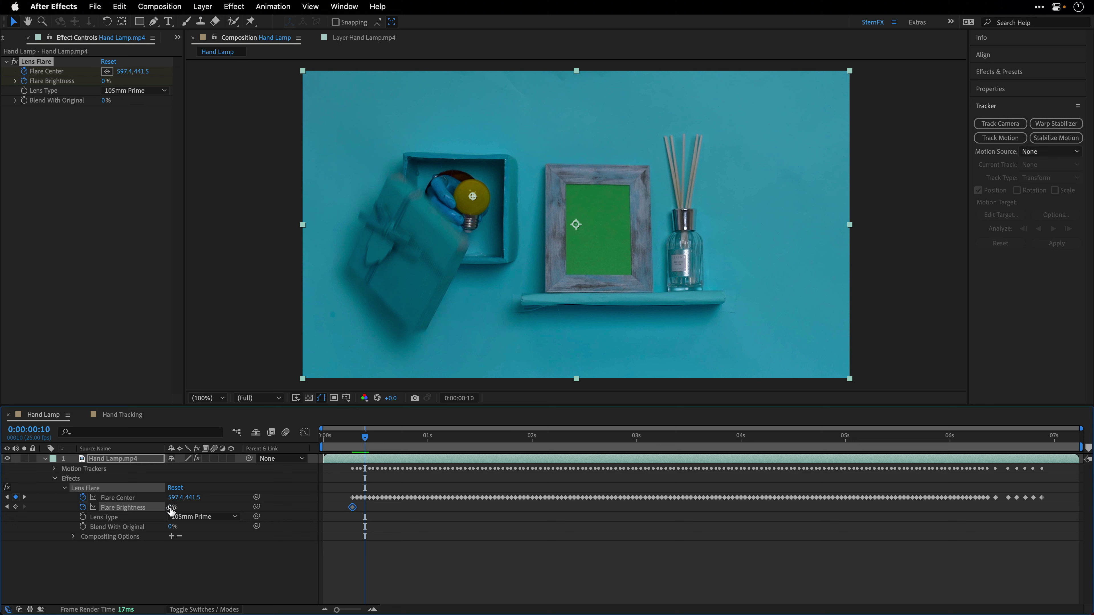
left_click(172, 507)
type("100")
key("Return")
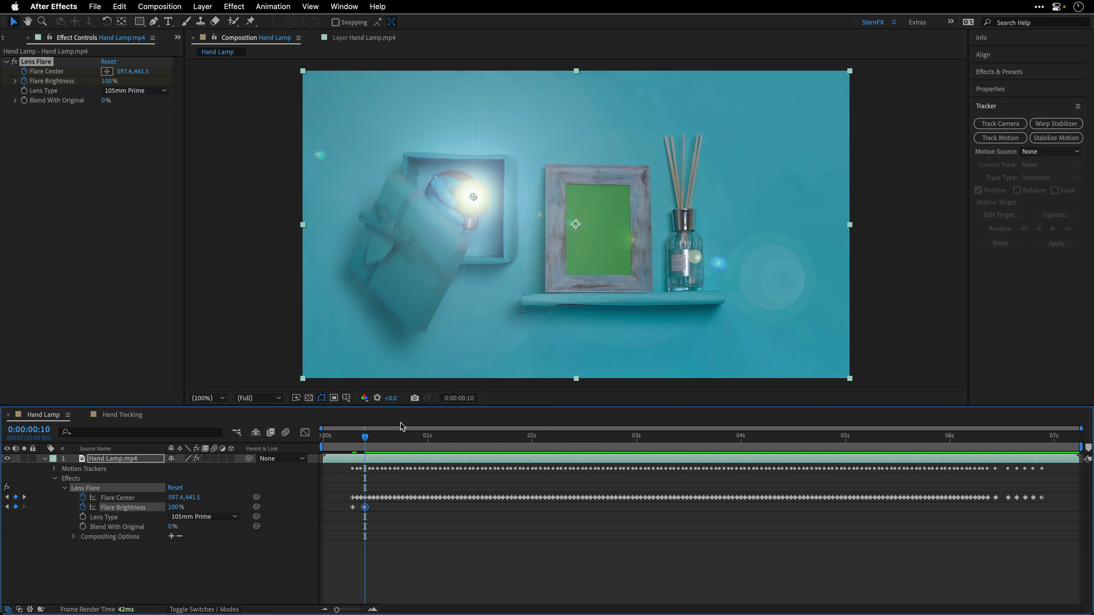
Hold 100% brightness with a keyframe at 6:18, then fade to 0% at 6:24
left_click_drag(365, 442, 1025, 426)
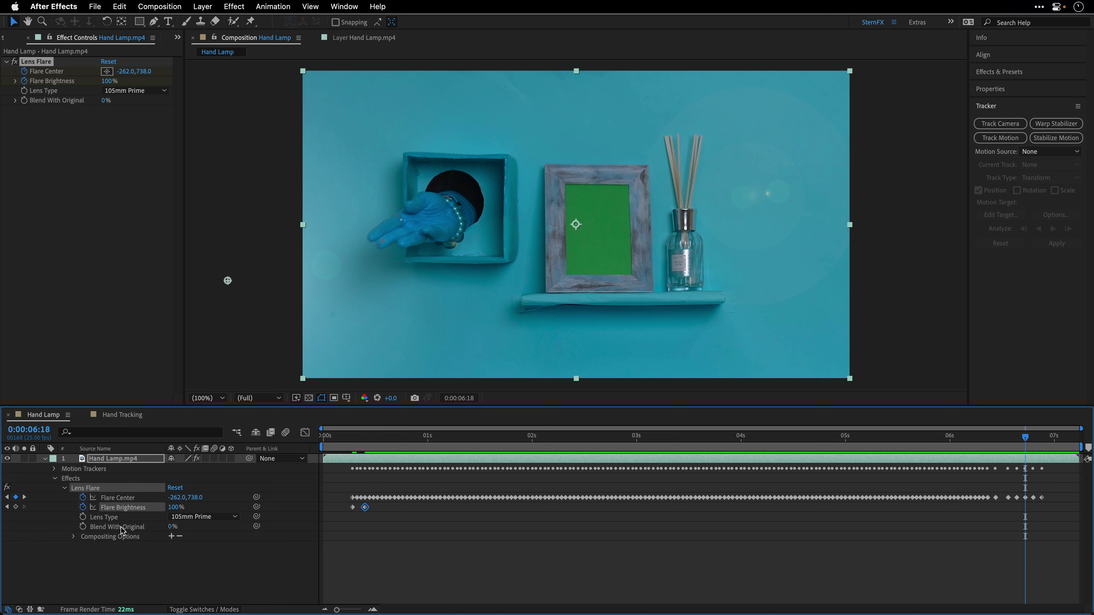
left_click(16, 507)
left_click_drag(1026, 437, 1047, 442)
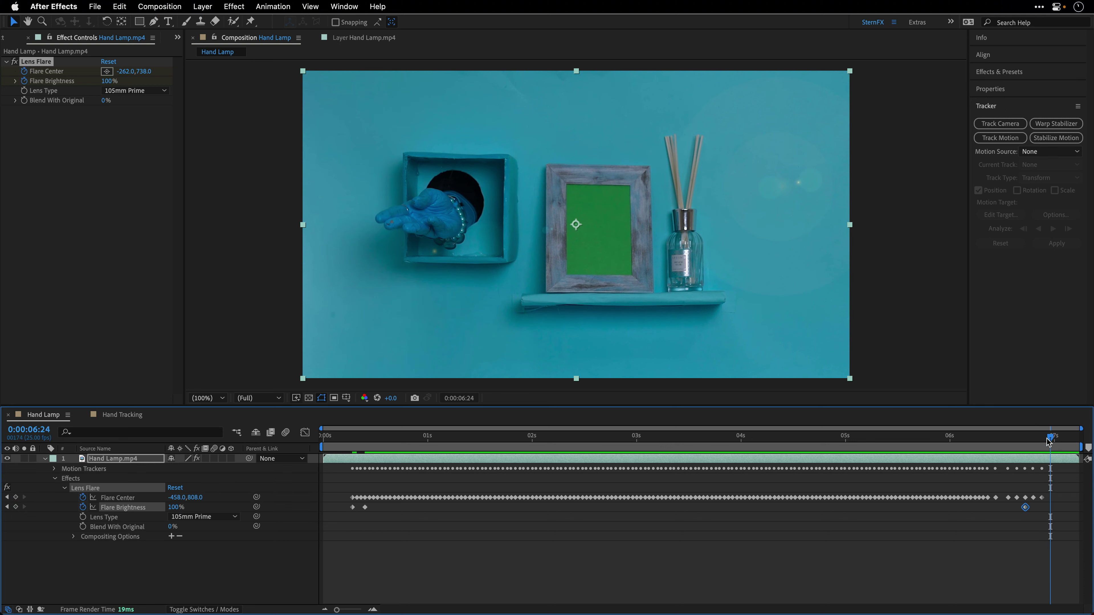
left_click_drag(172, 510, 144, 508)
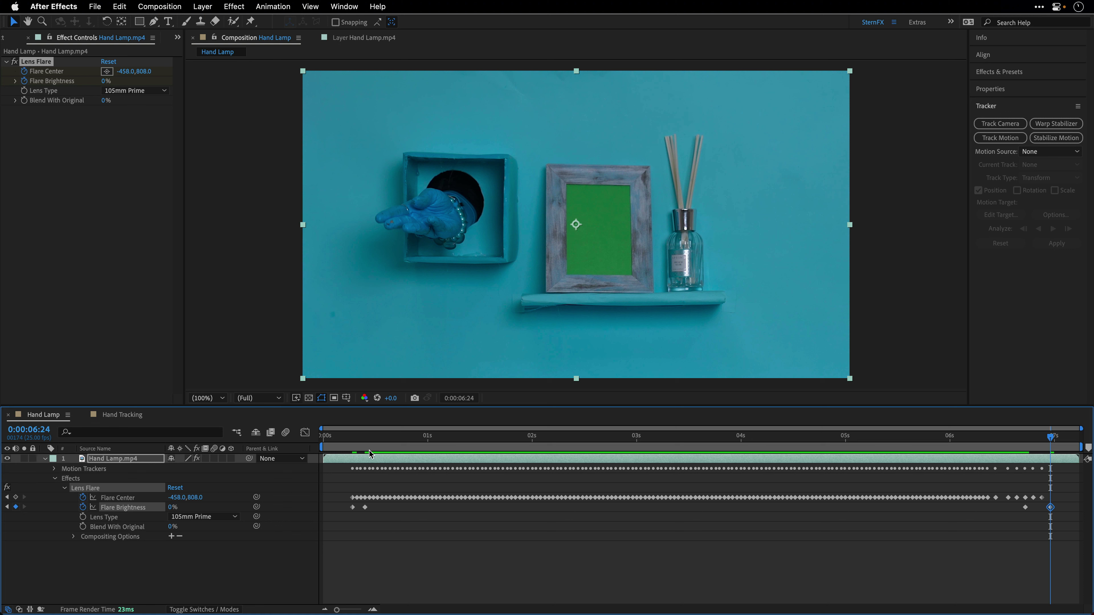
left_click(329, 442)
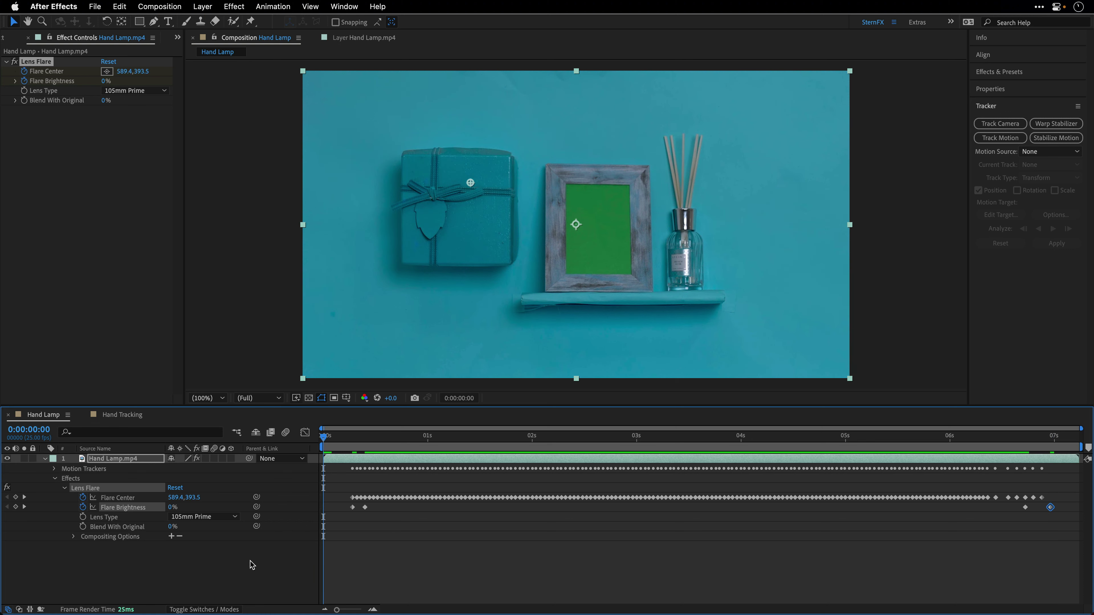
key("space")
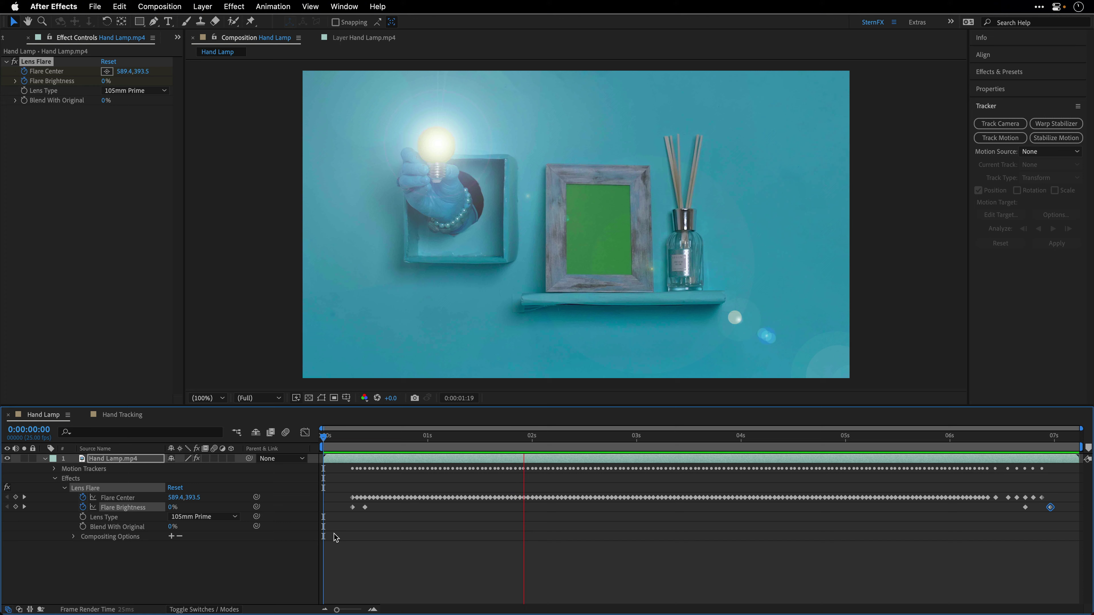
key("space")
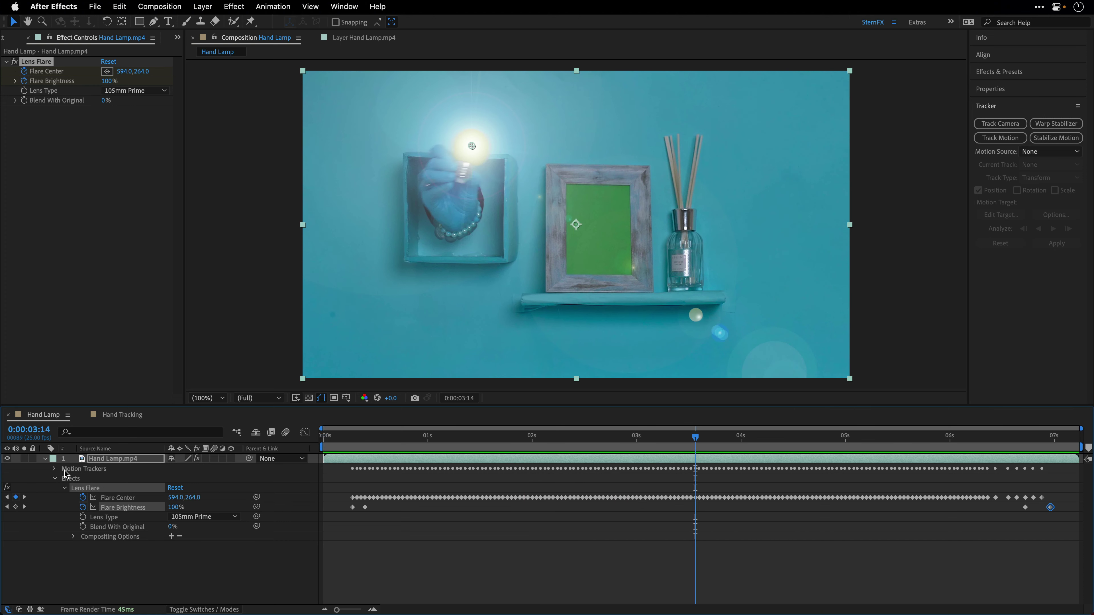
Switch to the Hand Tracking composition and preview the girl footage
left_click(113, 417)
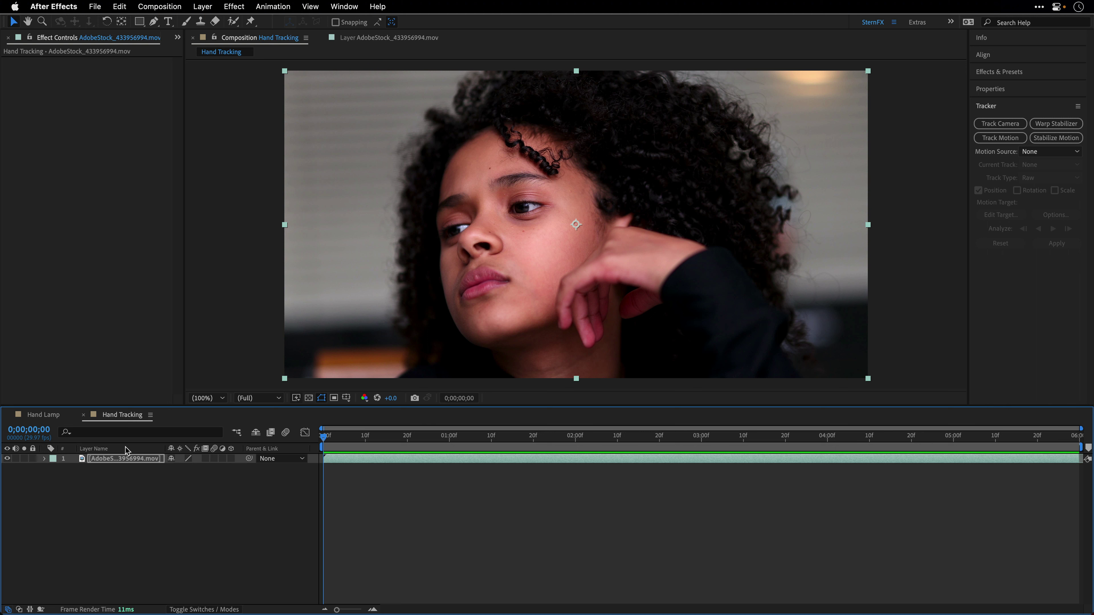
key("space")
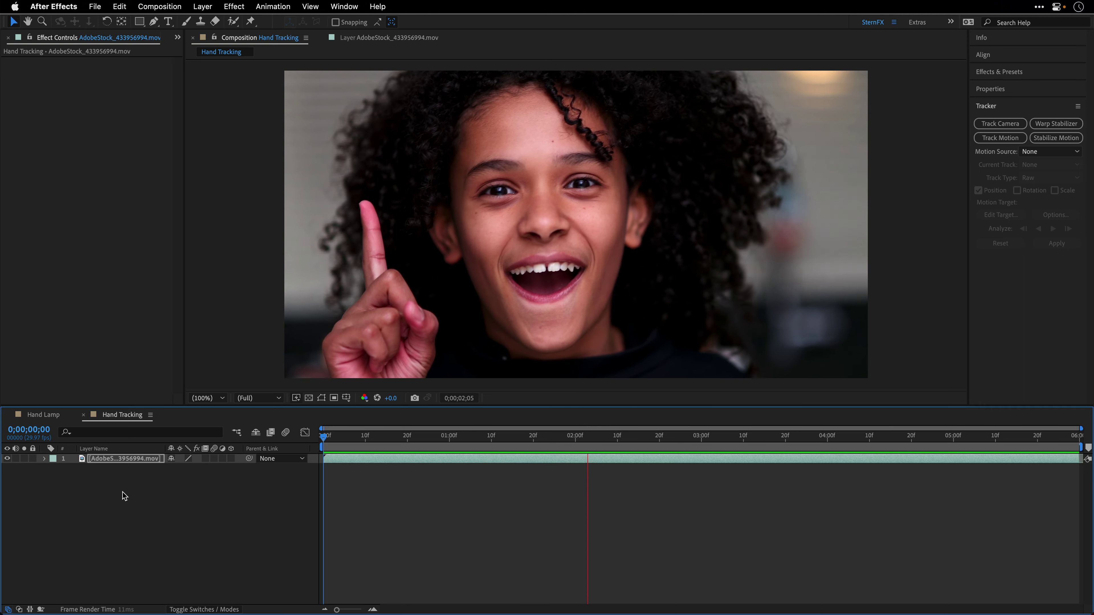
key("space")
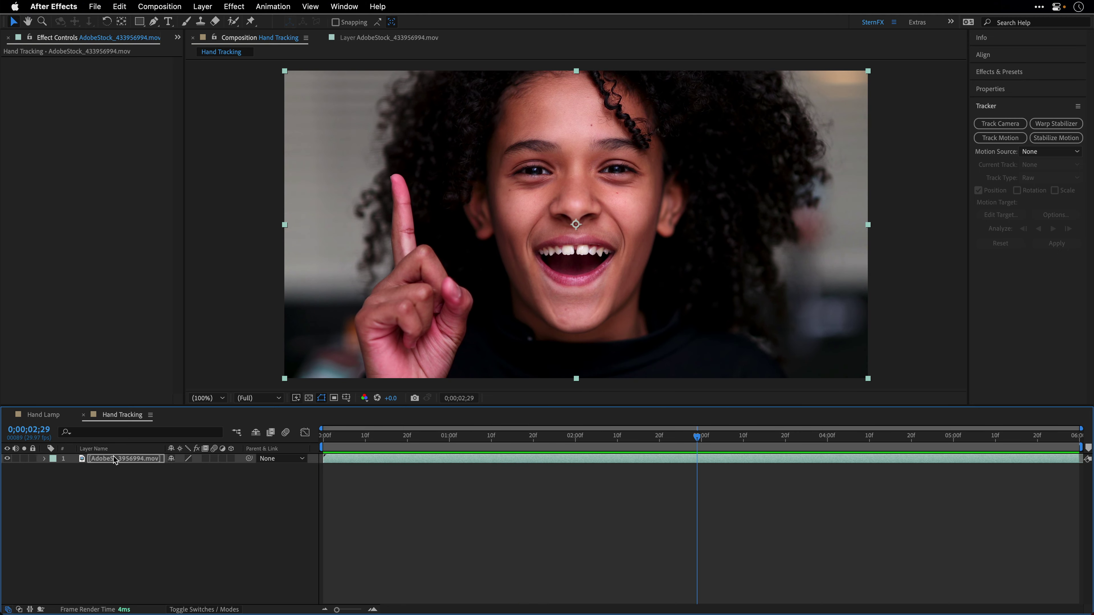
Open the girl footage in its Layer panel and reveal its Motion Trackers
double_click(115, 459)
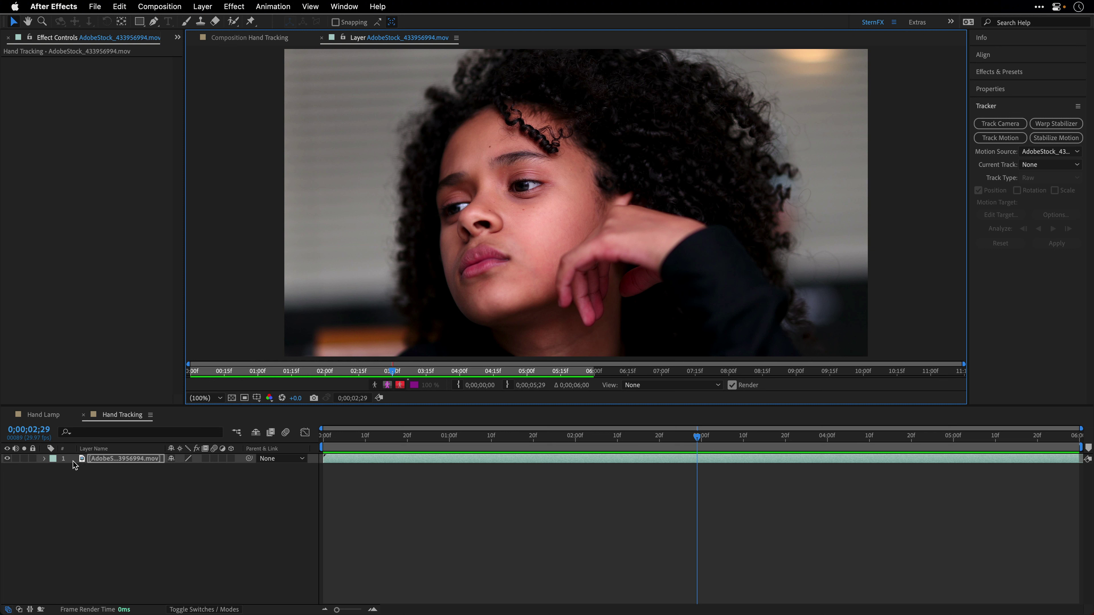
left_click(46, 459)
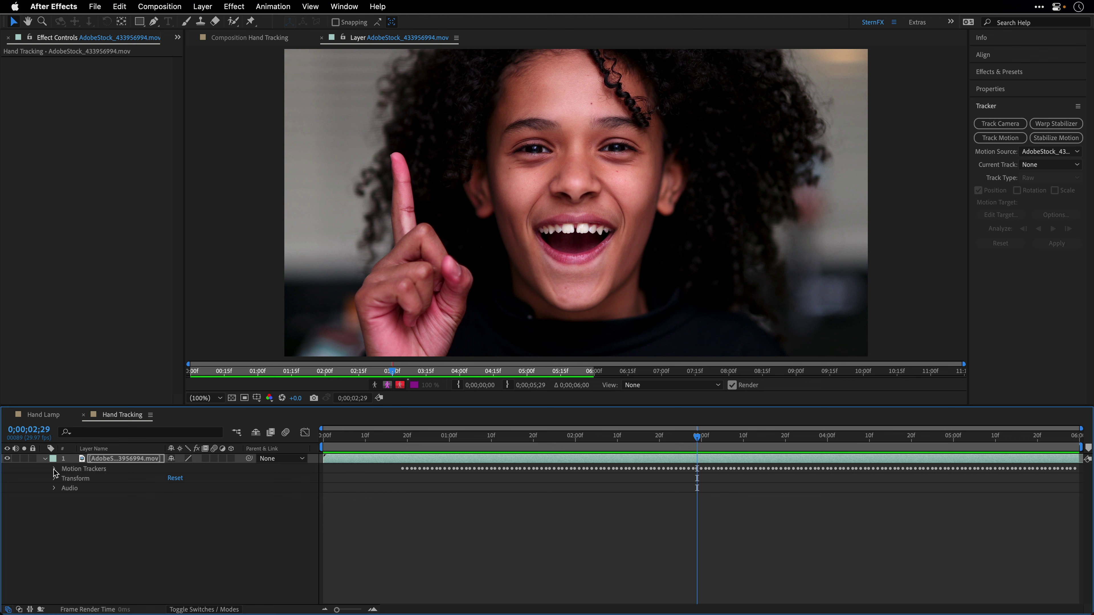
left_click(54, 468)
Make Tracker 1 the current track, rewind to 00:14, and keep Track Type Raw
left_click(64, 479)
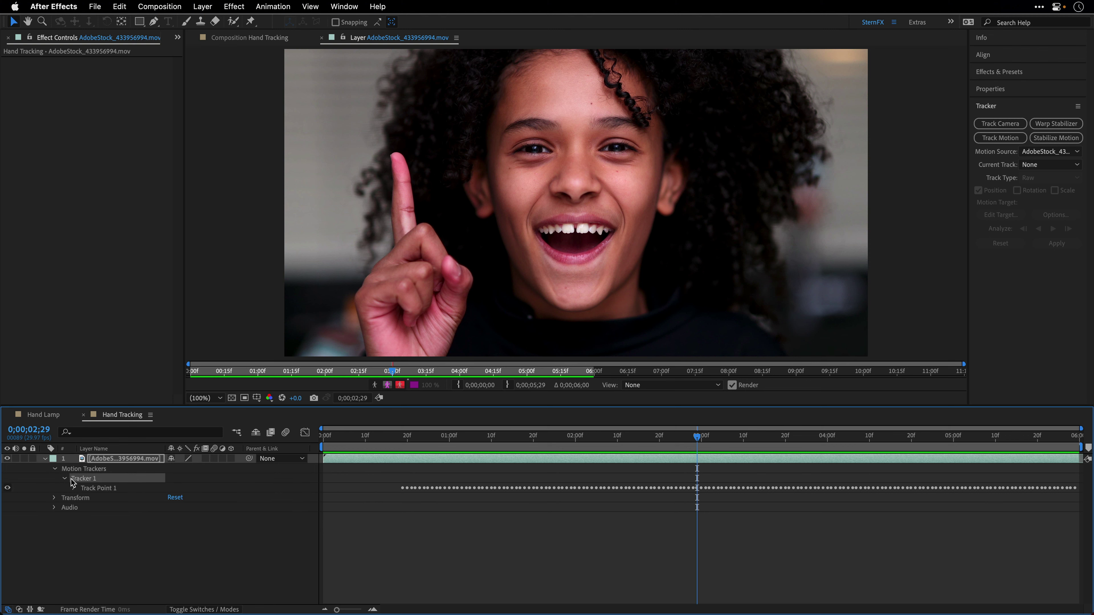
left_click(88, 478)
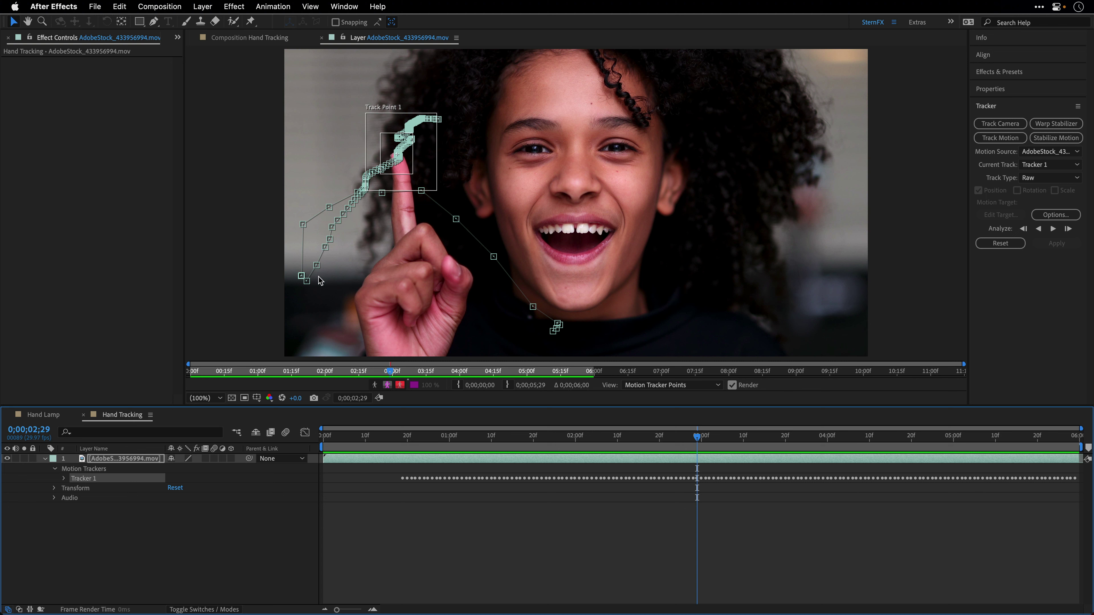
left_click_drag(389, 375, 255, 378)
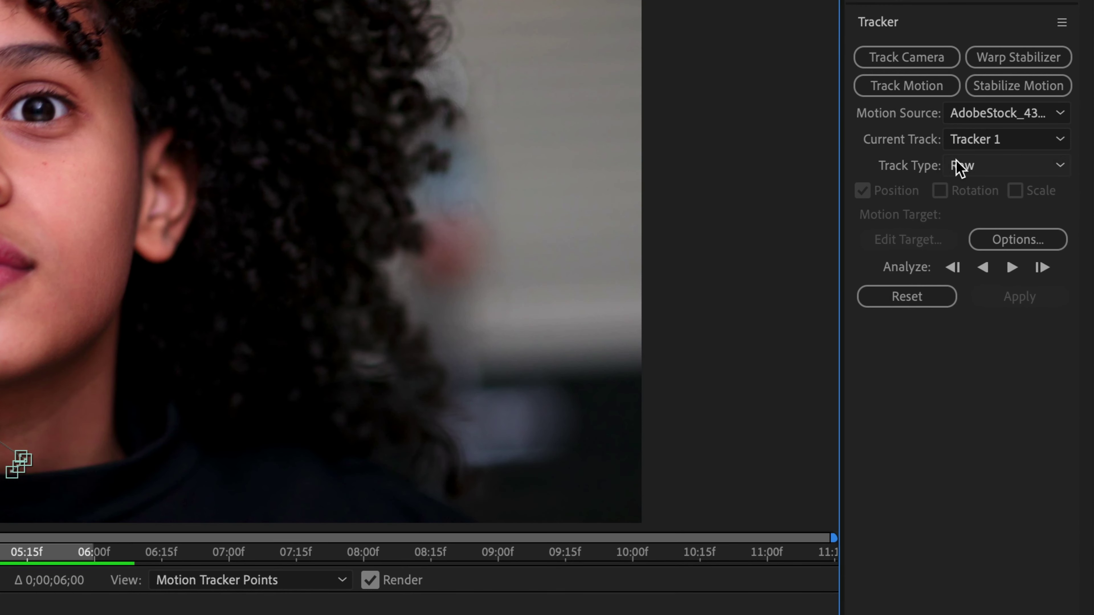
left_click(958, 168)
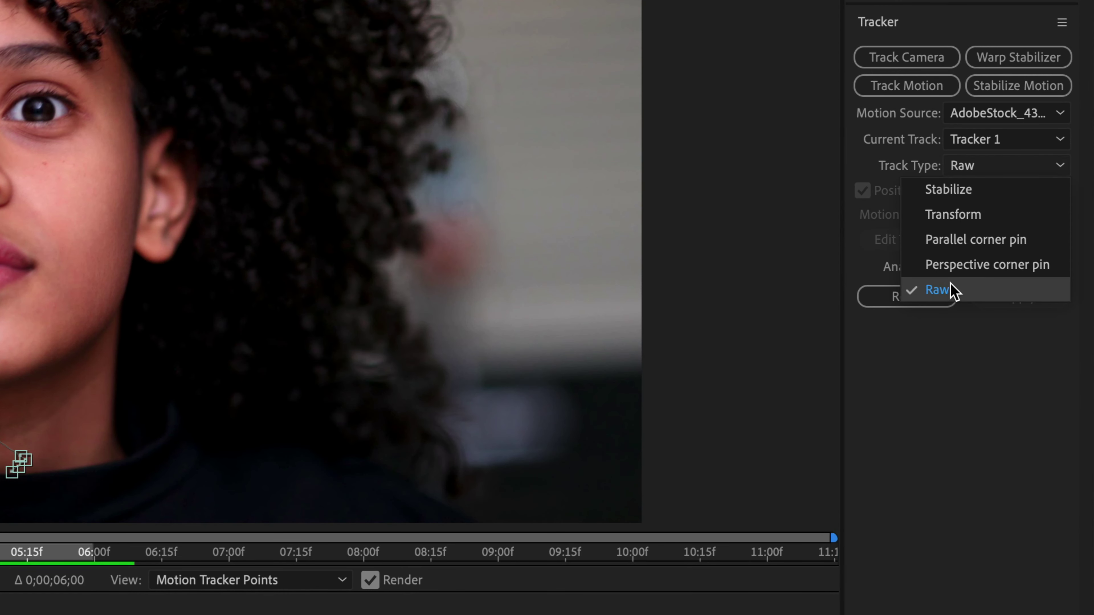
left_click(988, 290)
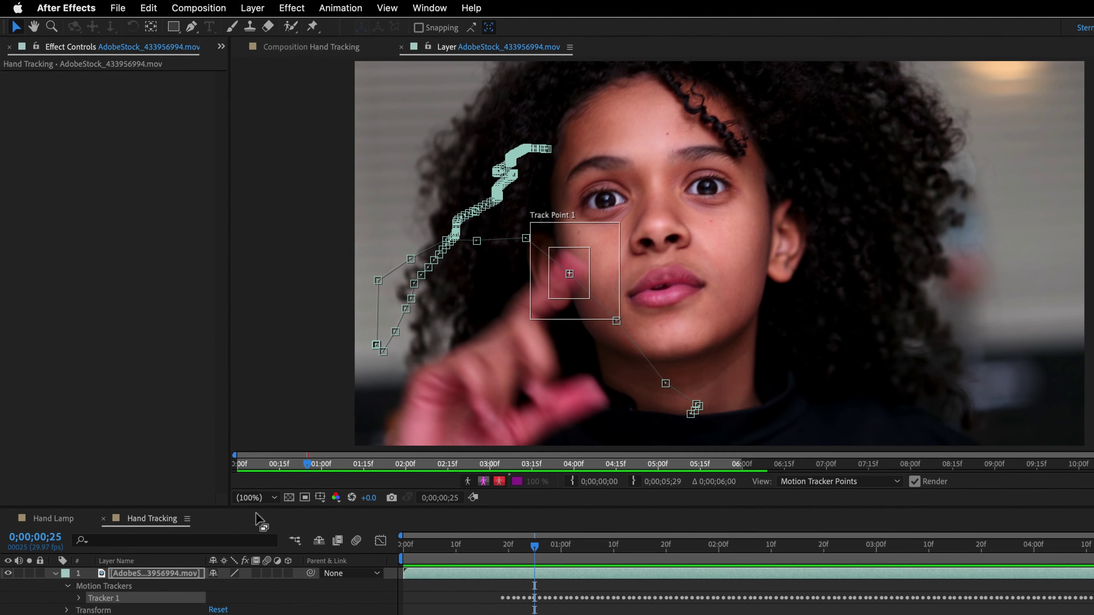
Create a comp-sized solid layer named 'Particles'
left_click(252, 7)
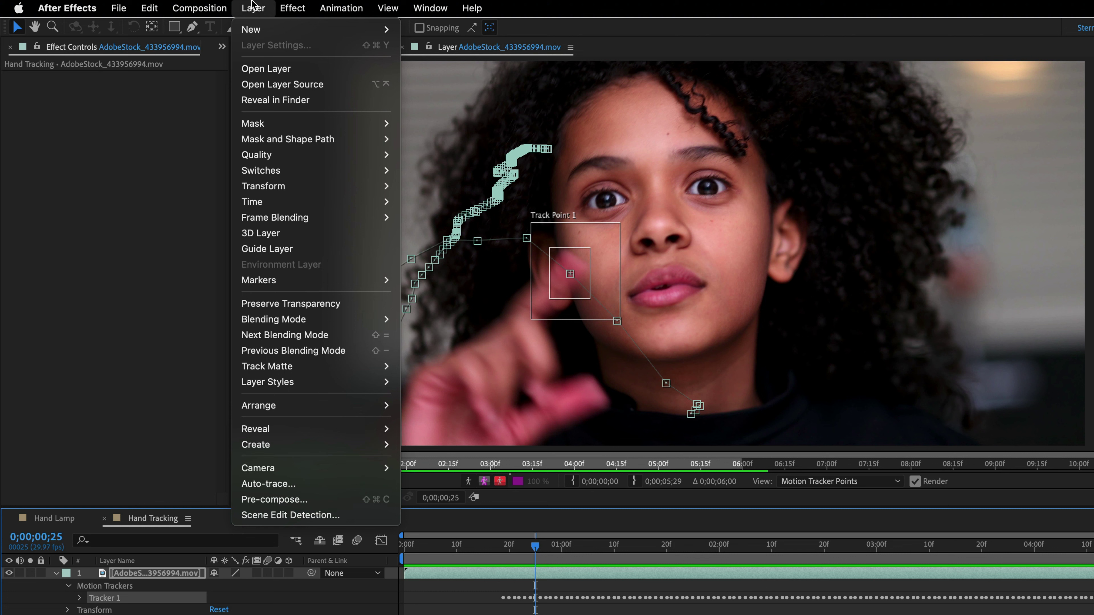
mouse_move(280, 29)
left_click(431, 50)
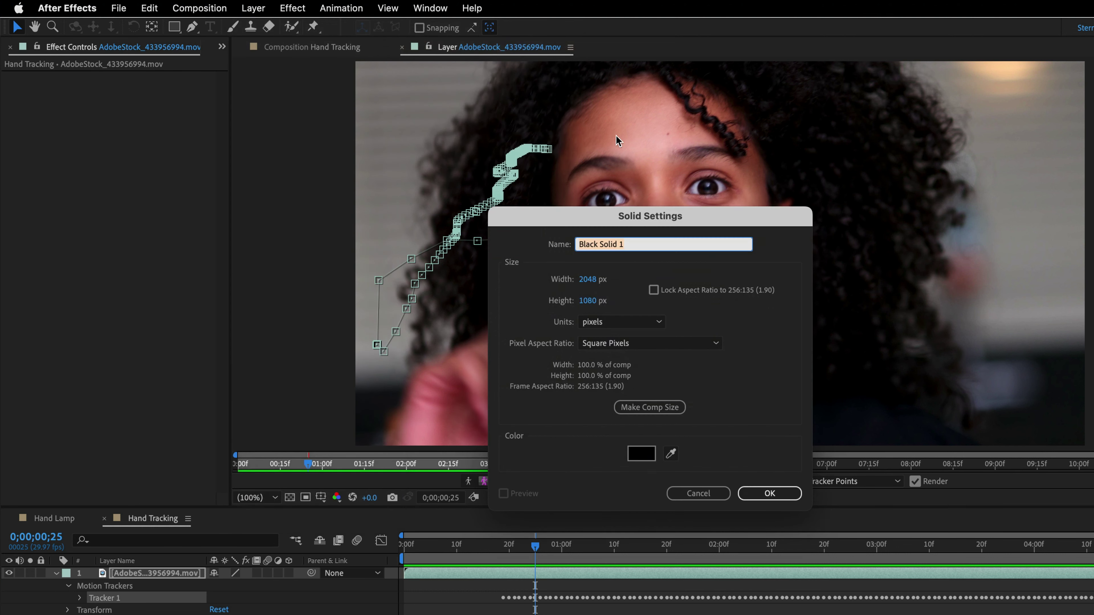
type("Particles")
left_click(659, 406)
left_click(783, 498)
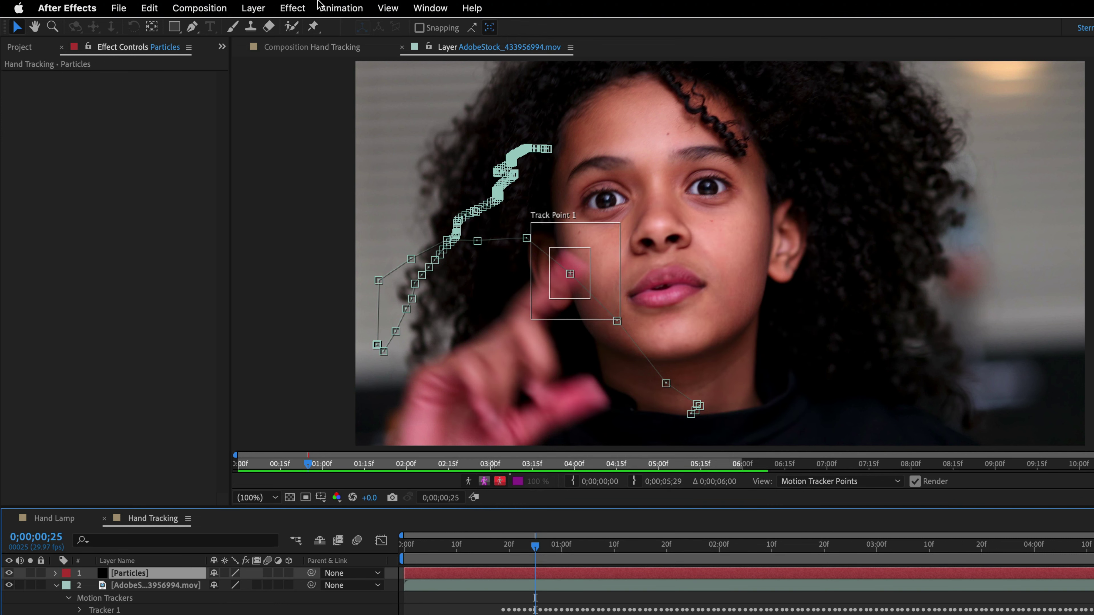
Apply CC Particle Systems II to the Particles layer
left_click(315, 51)
left_click(297, 7)
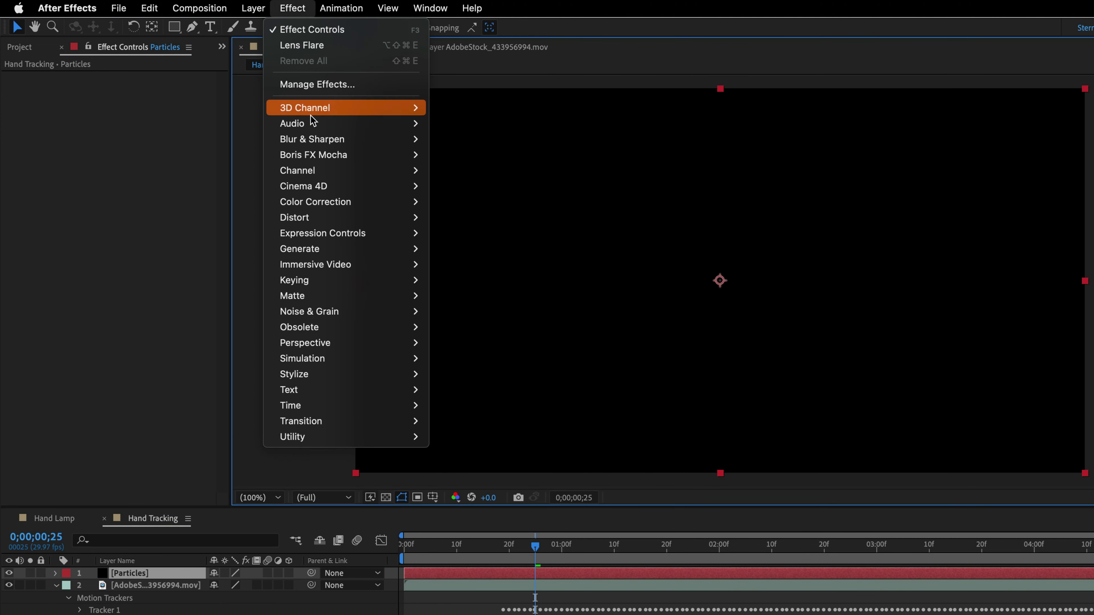
mouse_move(332, 360)
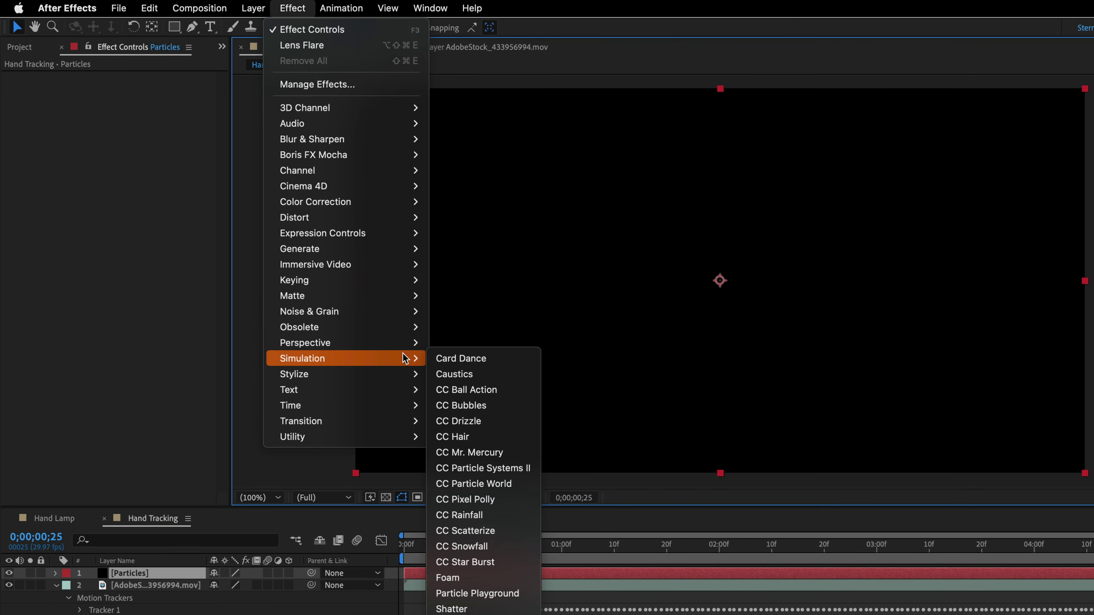
left_click(479, 467)
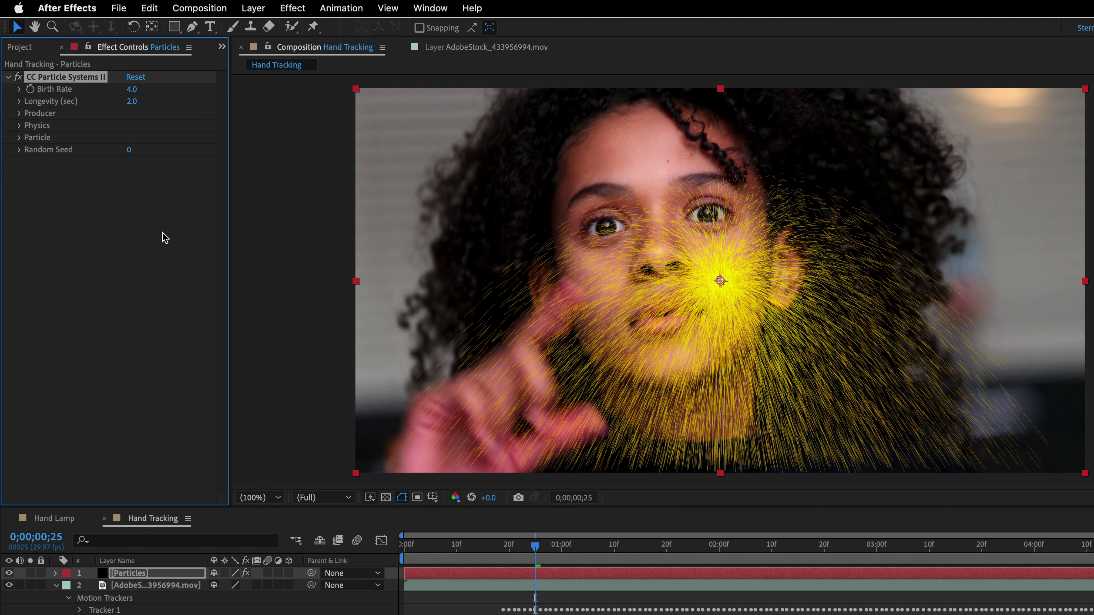
Set particle Longevity to 1, Animation to Direction, and Velocity to 0.3
left_click(133, 102)
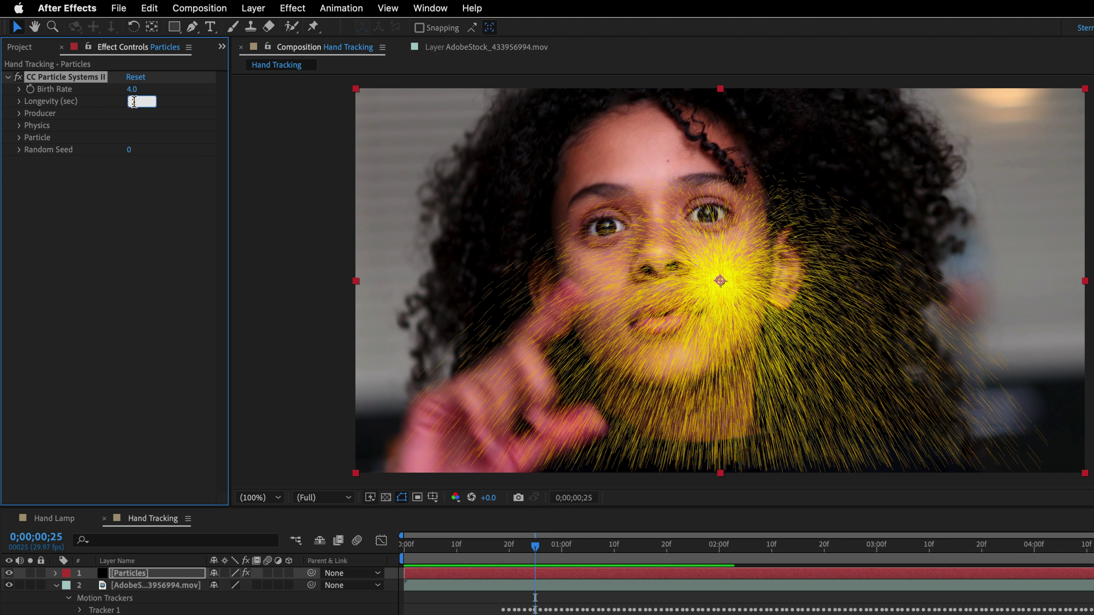
type("1")
key("Return")
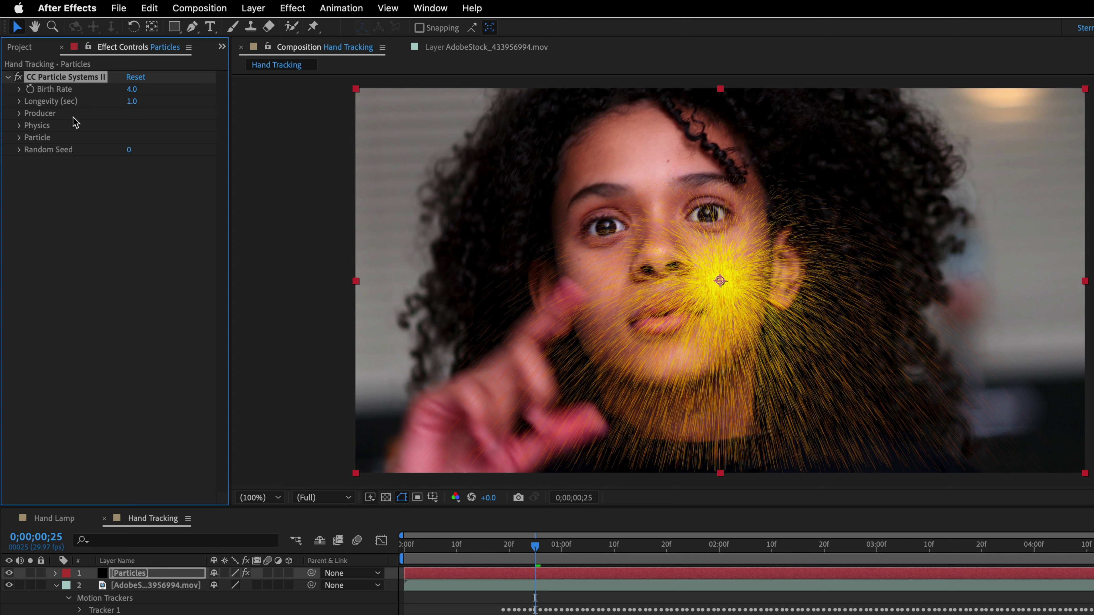
left_click(19, 125)
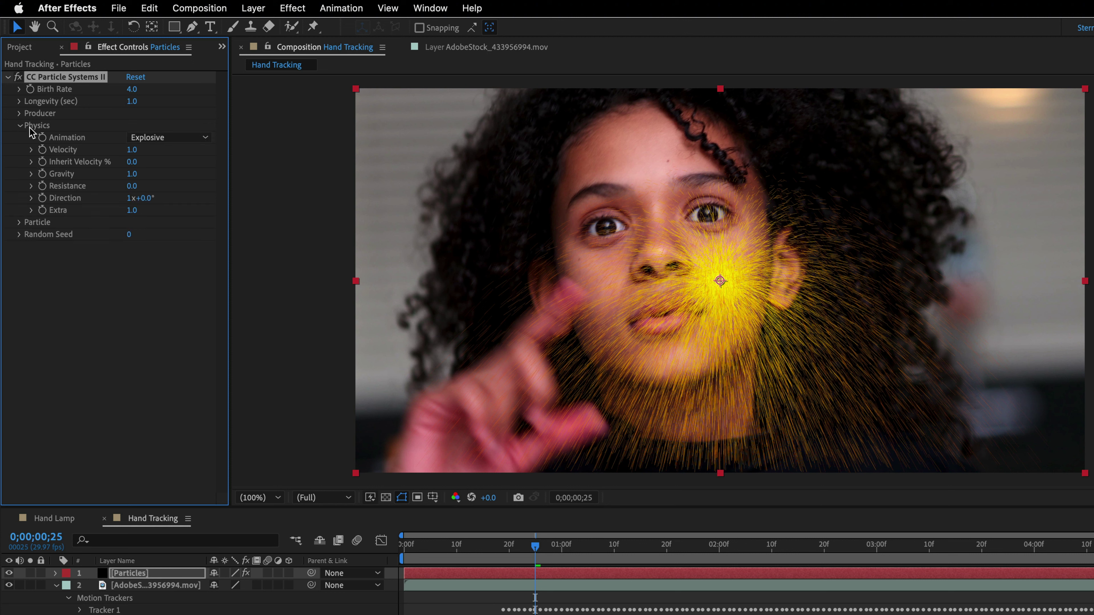
left_click(159, 138)
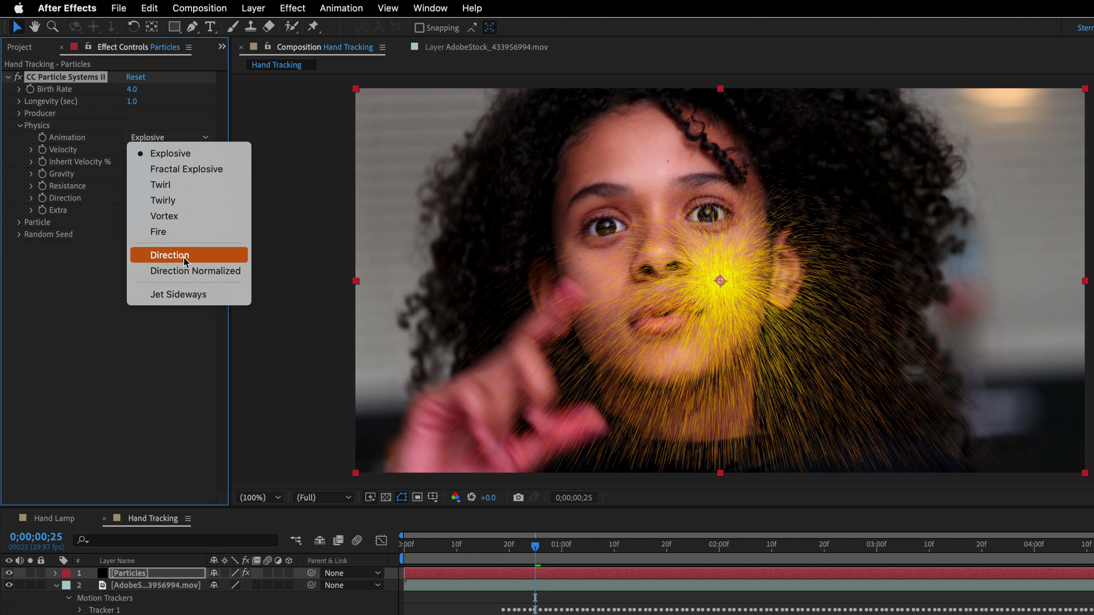
left_click(185, 258)
left_click(132, 148)
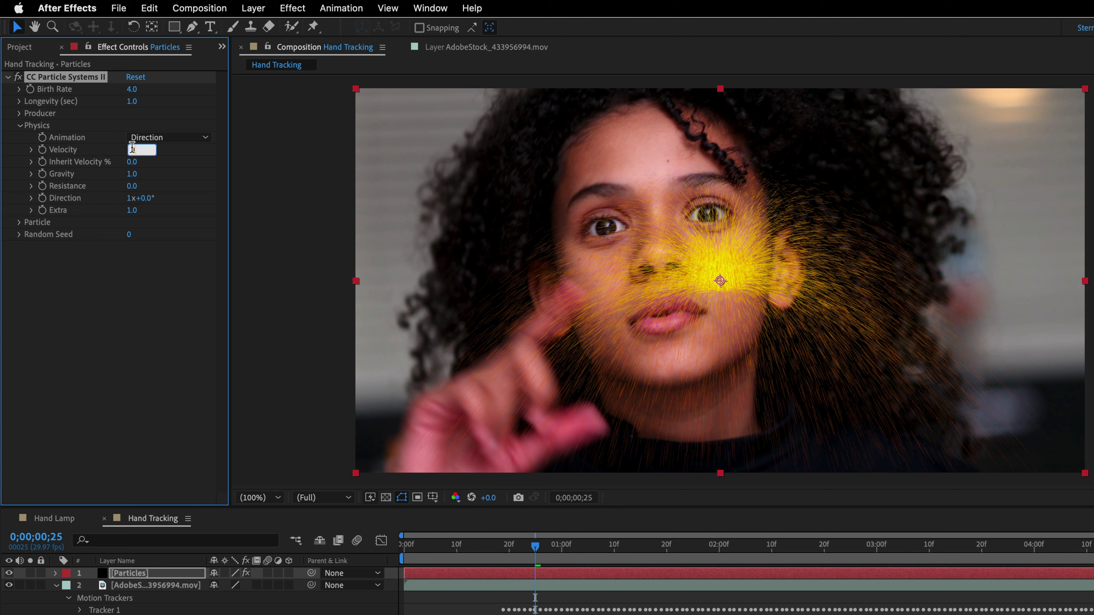
type("0.3")
key("Return")
Make particles Faded Sphere with birth and death size 0.1 and 100% size variation
left_click(20, 222)
left_click(167, 234)
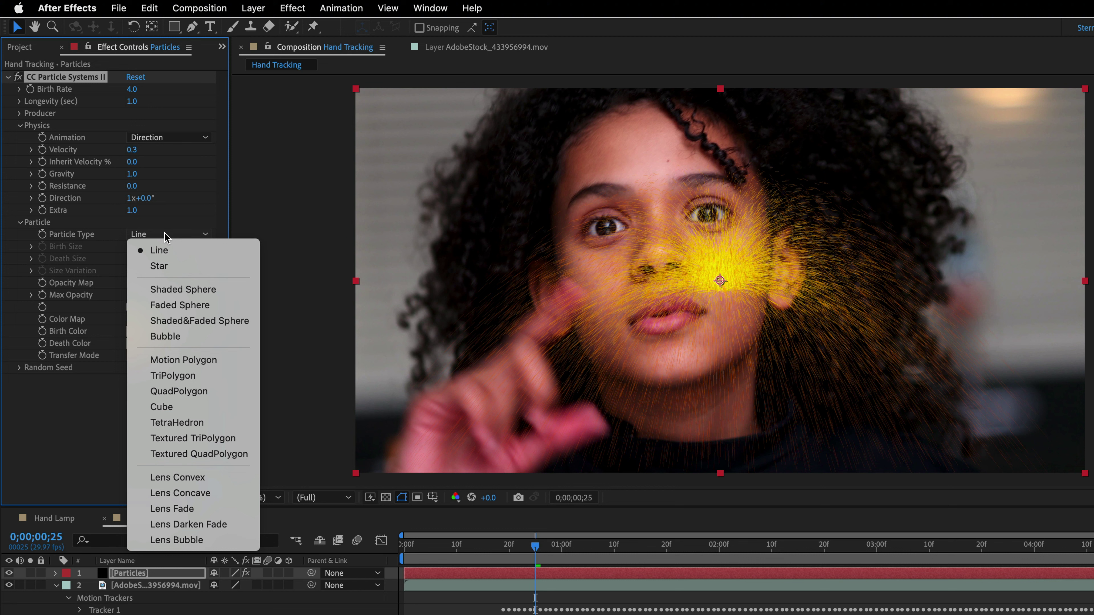
left_click(189, 305)
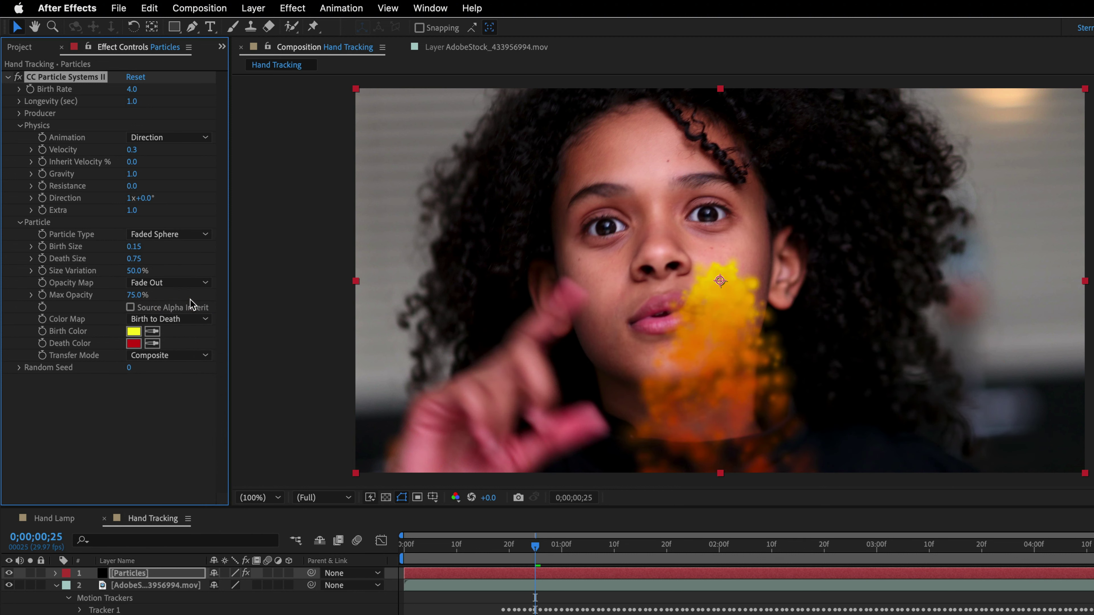
left_click(134, 246)
key("Tab")
type("0.1")
key("Return")
left_click_drag(137, 270, 246, 269)
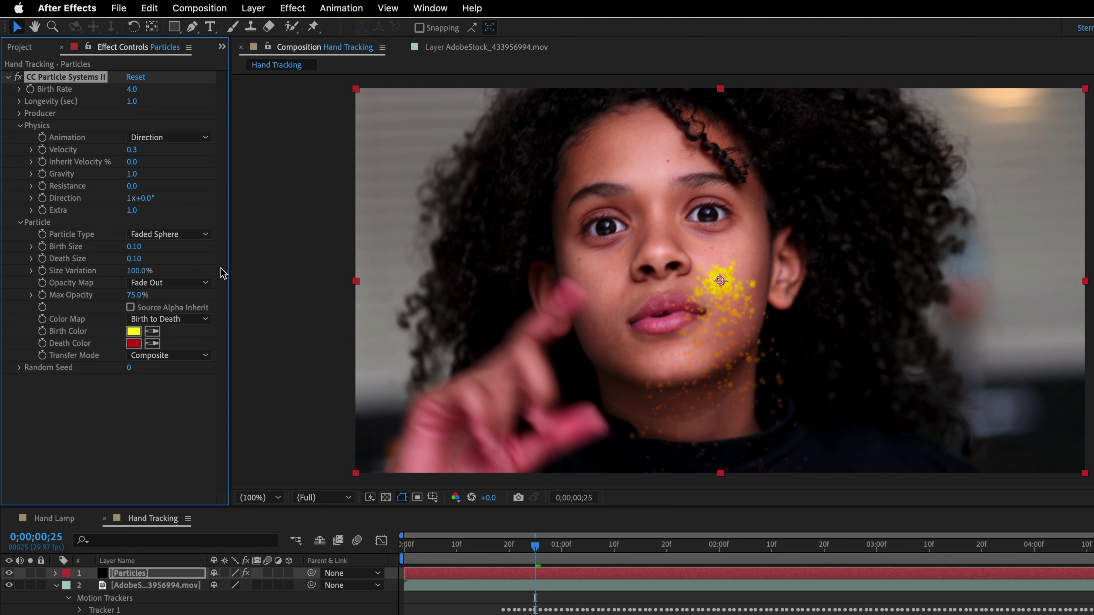
Sample the girl's skin tone as Birth Color, pick a pale Death Color, use Add
left_click(153, 332)
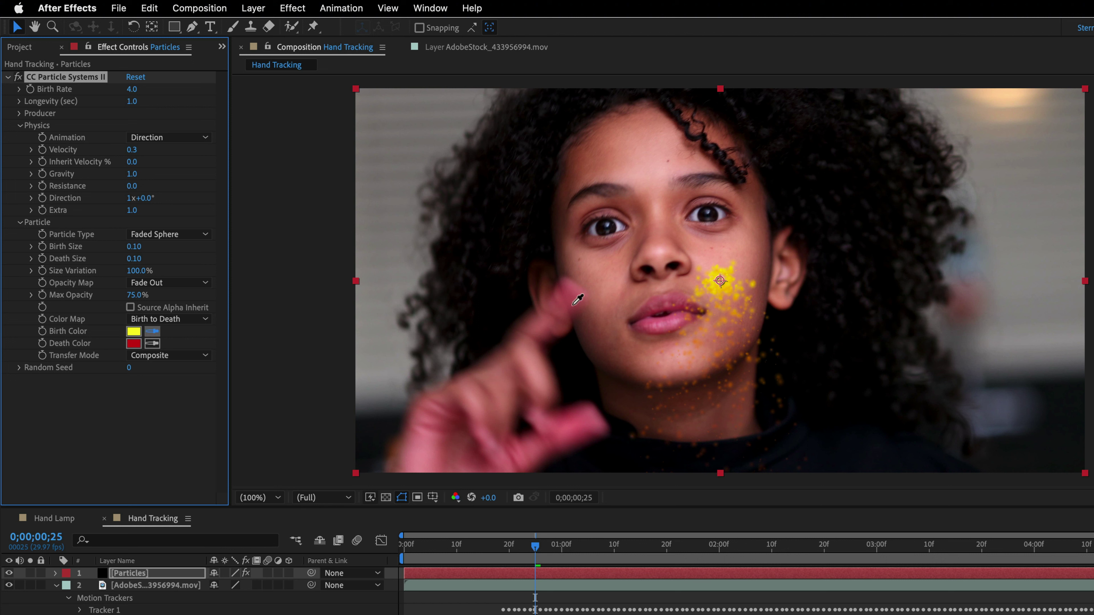
left_click(625, 283)
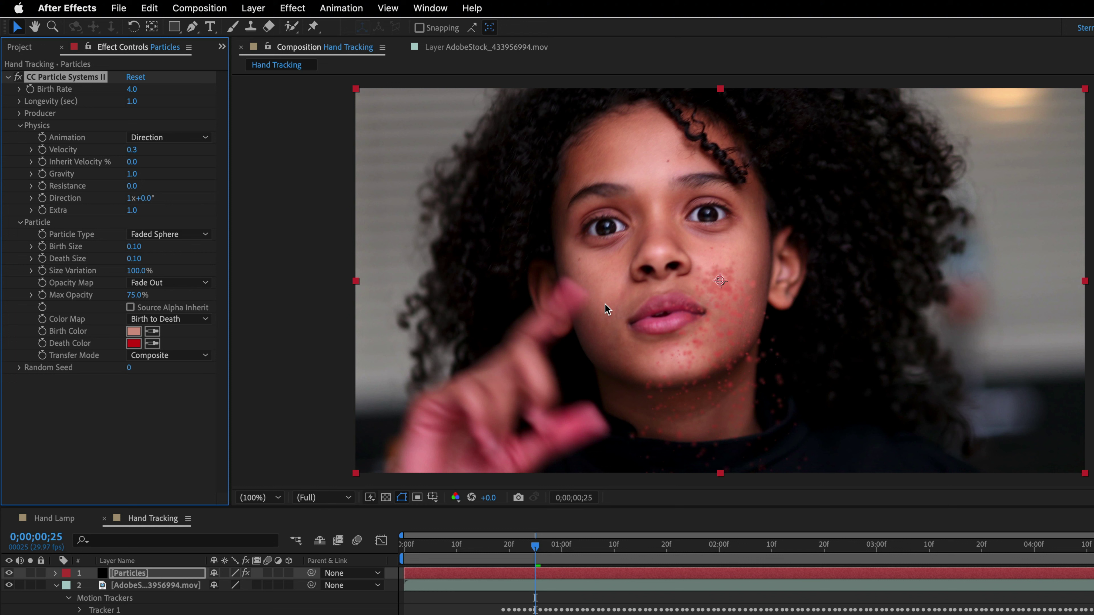
left_click(134, 344)
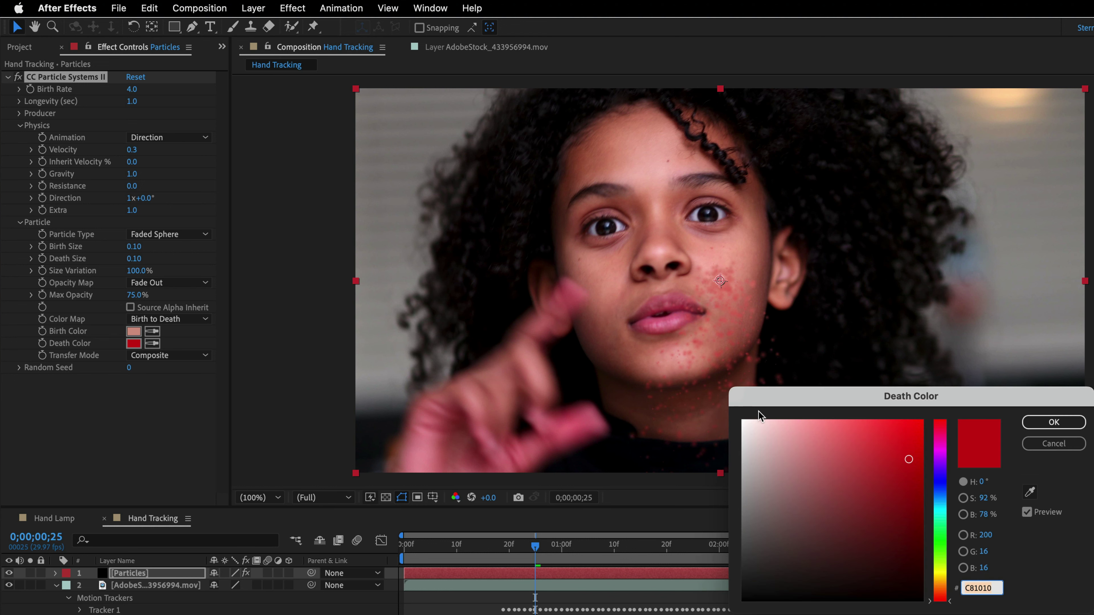
left_click(752, 428)
left_click(1029, 422)
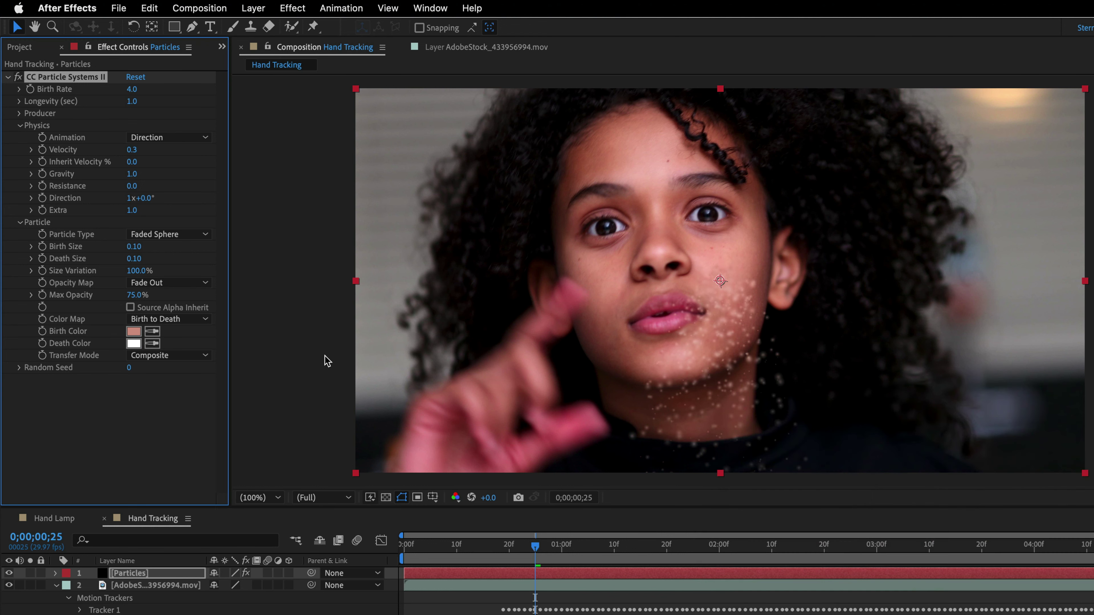
left_click(170, 355)
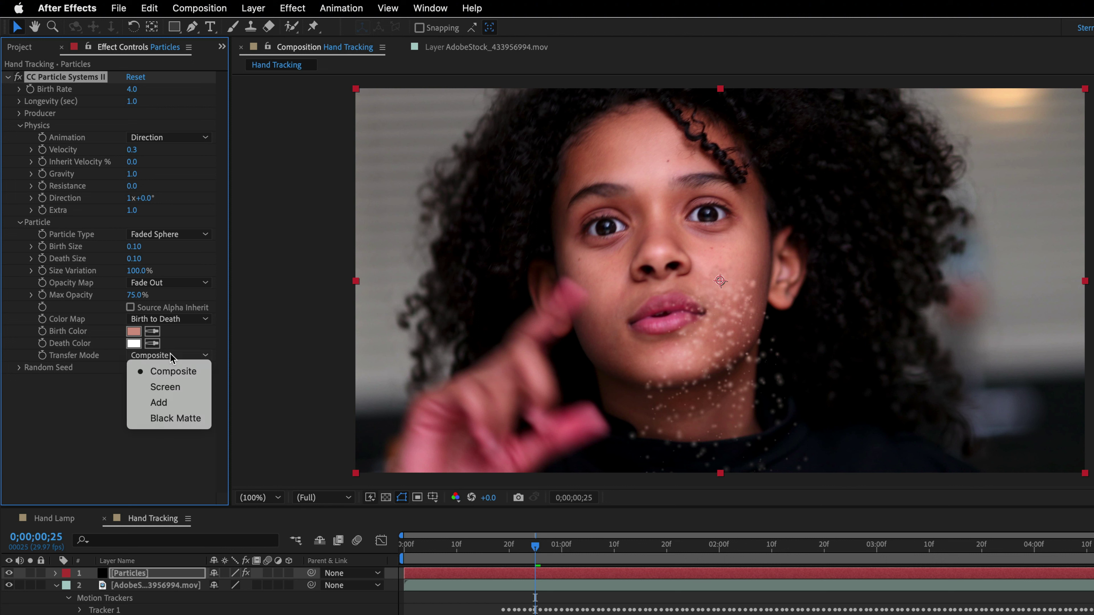
left_click(171, 403)
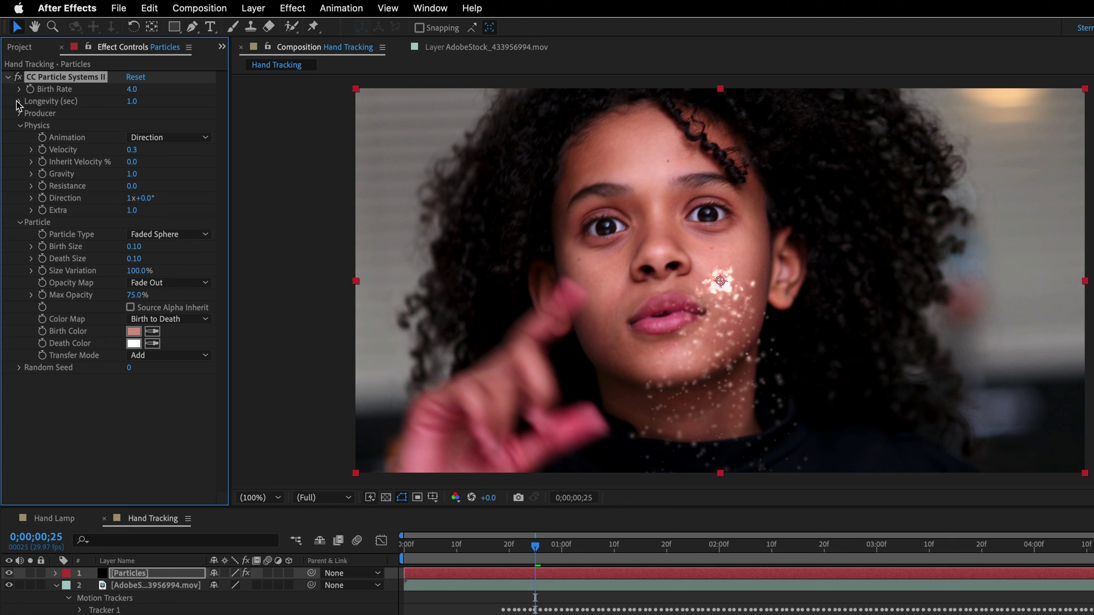
Pick-whip the emitter Position to Track Point 1's Attach Point, then preview
left_click(20, 114)
key("e")
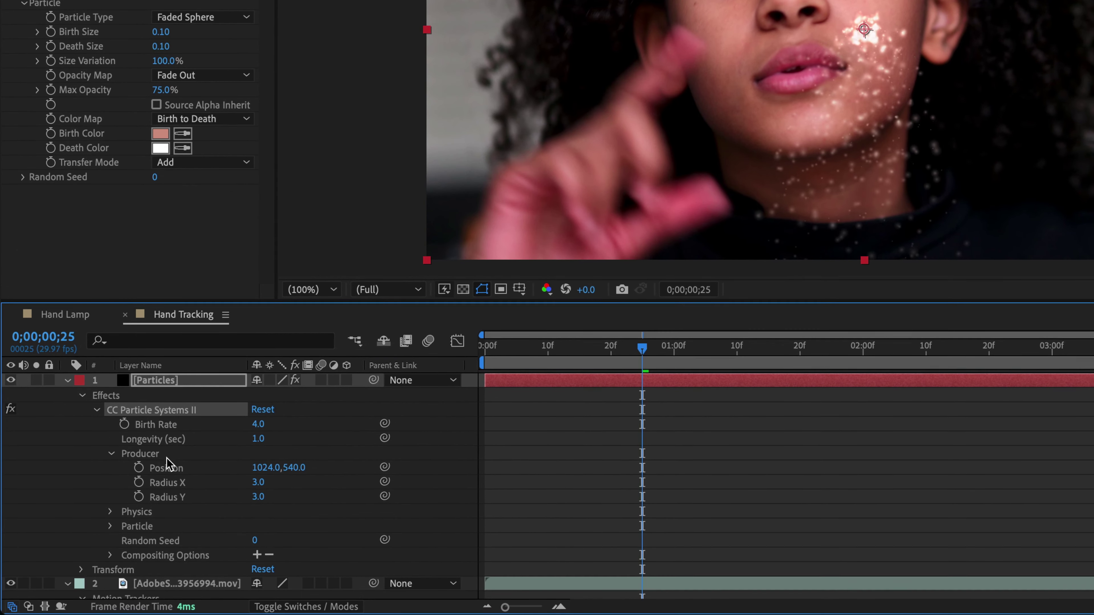
left_click(135, 614)
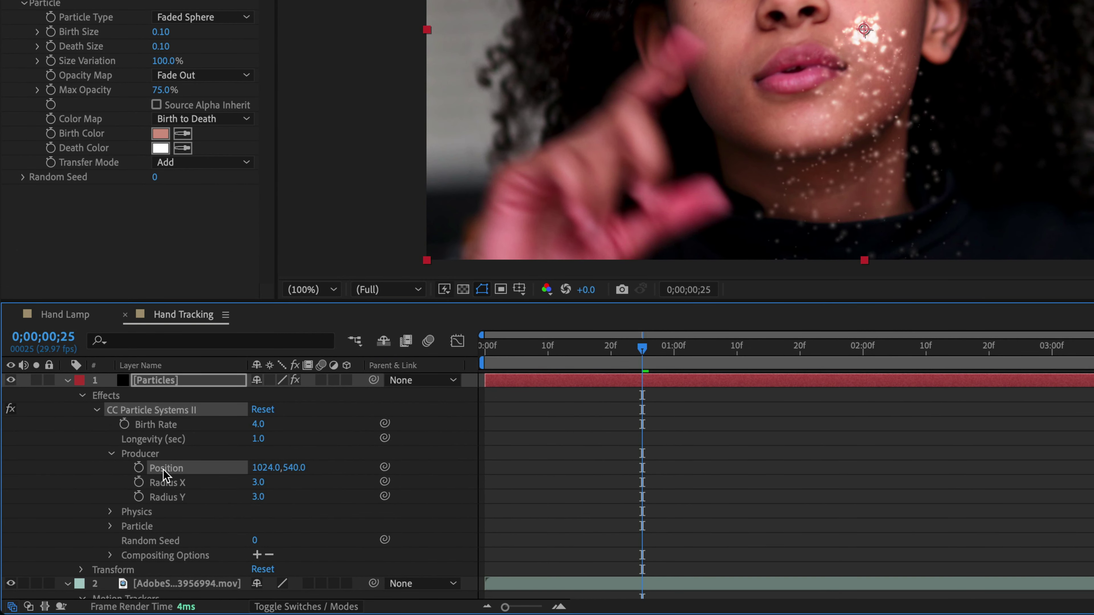
key("s")
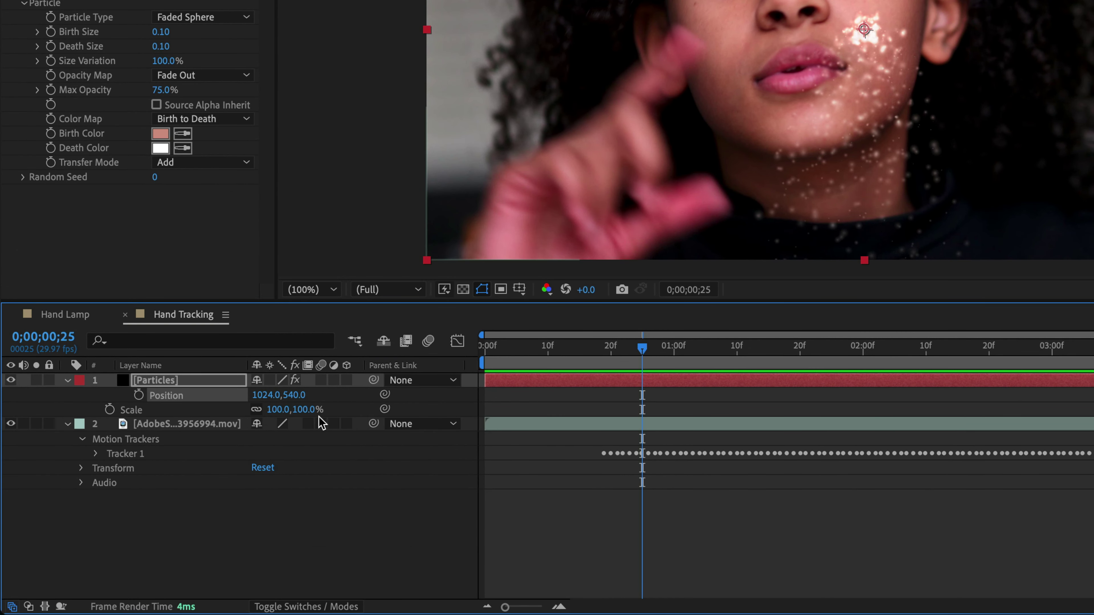
left_click(97, 455)
left_click(110, 468)
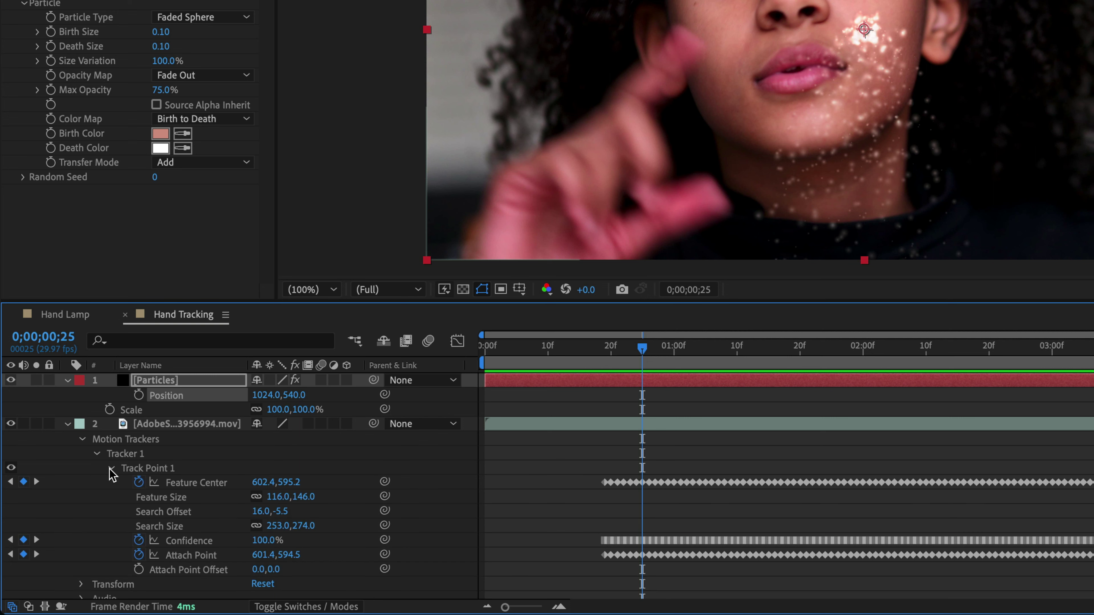
left_click_drag(384, 394, 196, 561)
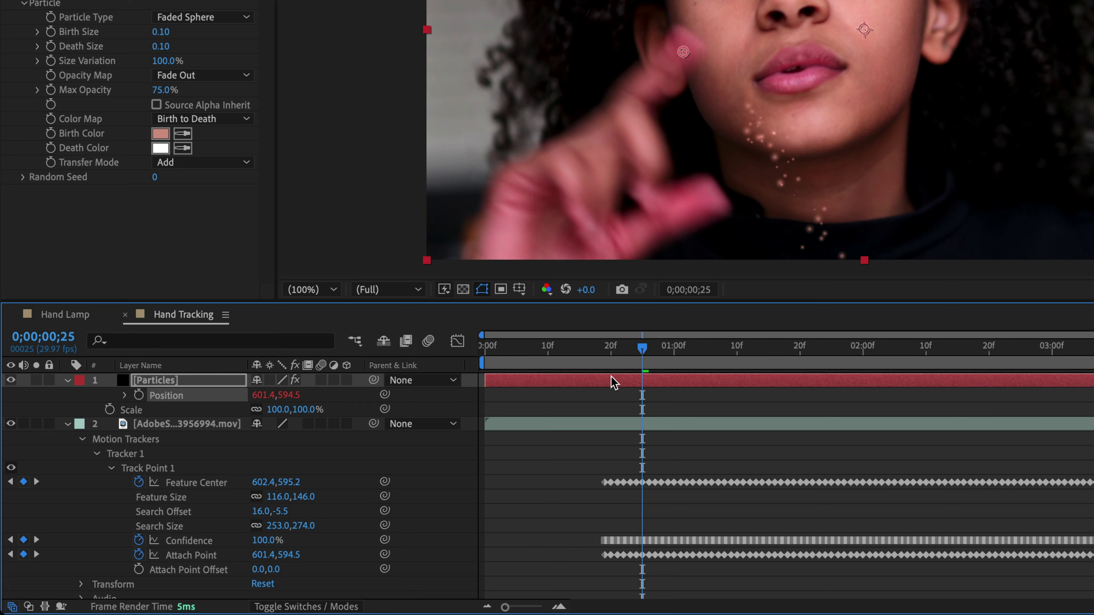
key("space")
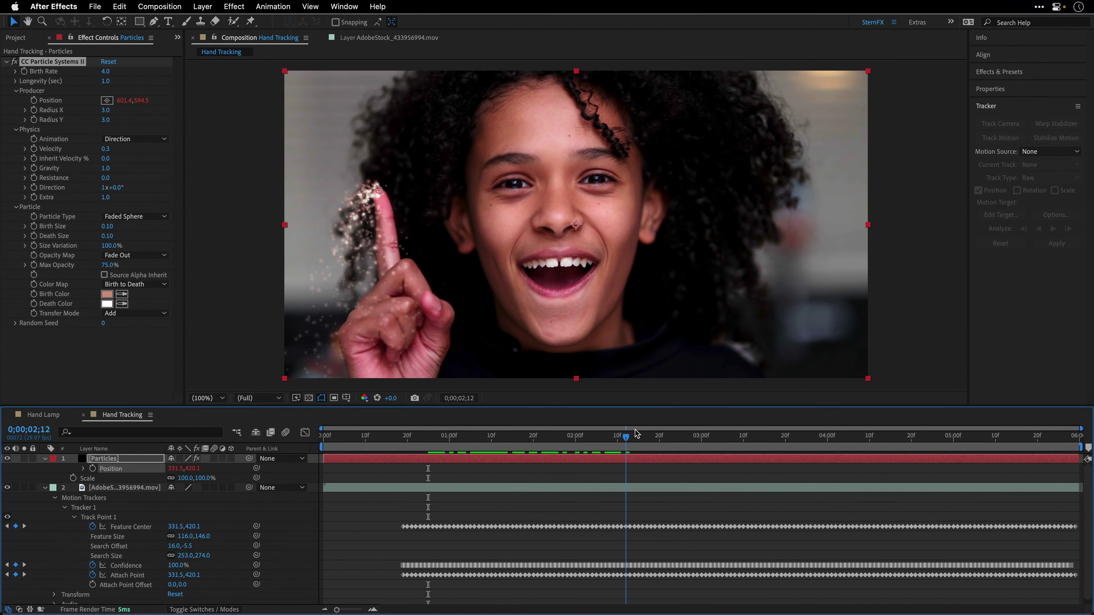
Enable layer and composition motion blur, then play from the start in a maximized viewer
left_click_drag(636, 433, 846, 439)
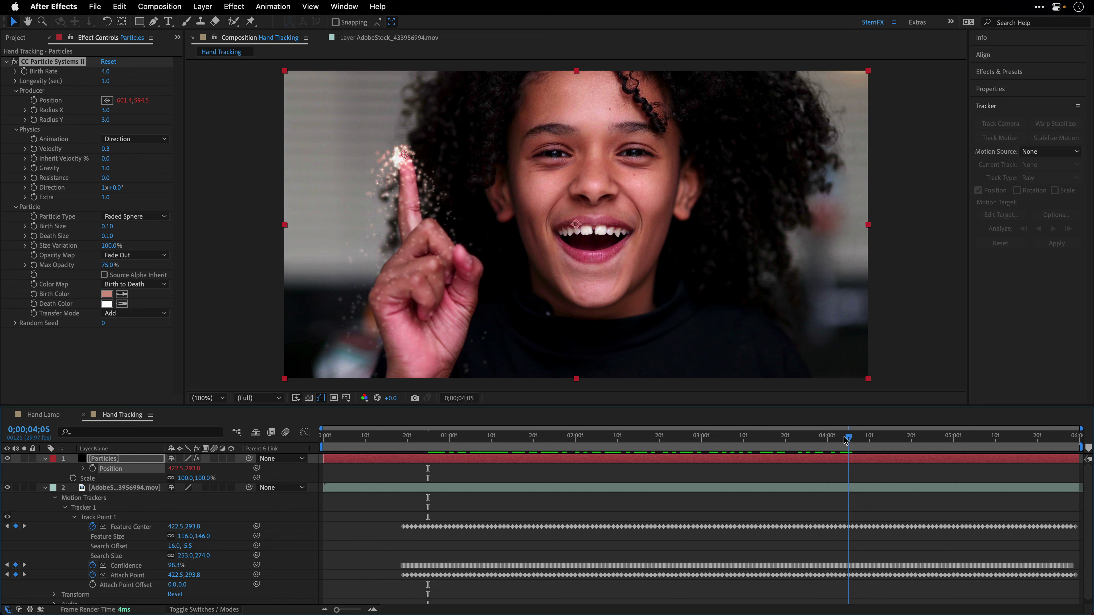
left_click(213, 459)
left_click(285, 432)
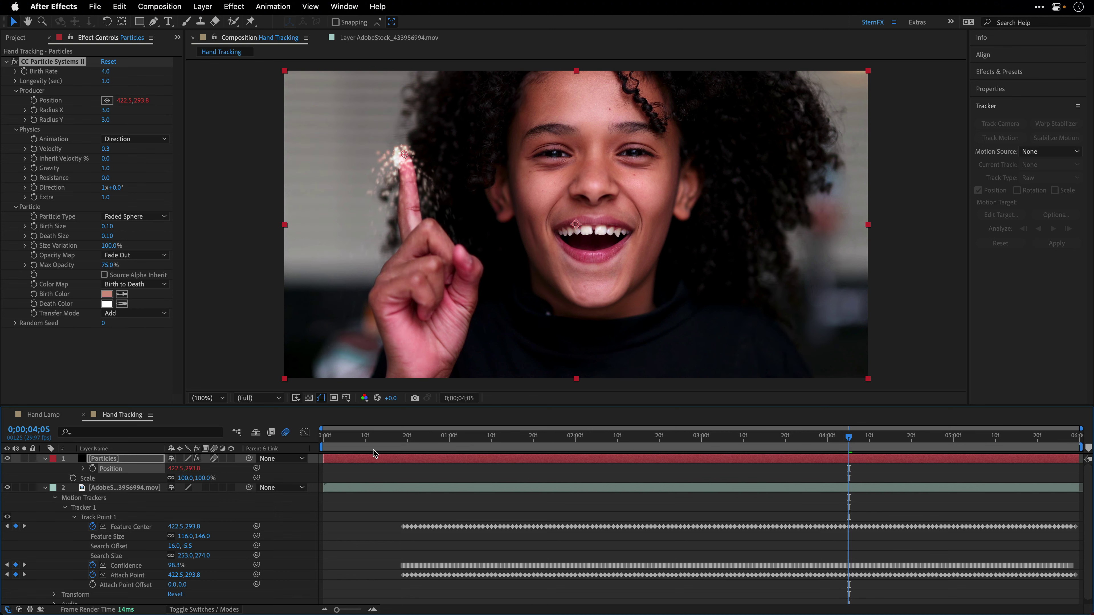
key("Home")
key("space")
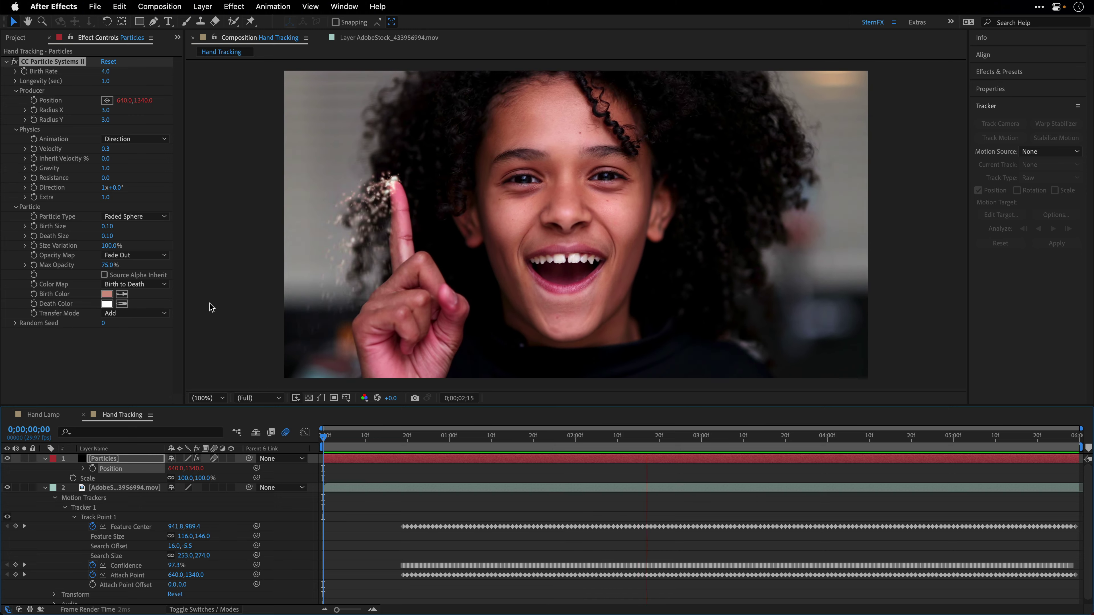
key("grave")
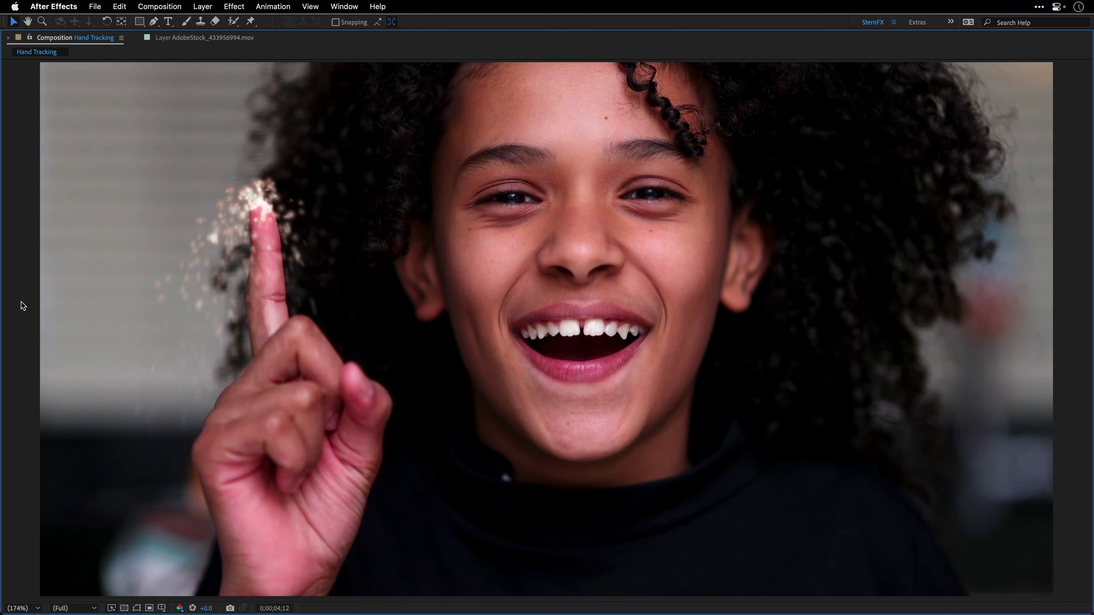
Stop the preview playback at 0:00:04:20
key("space")
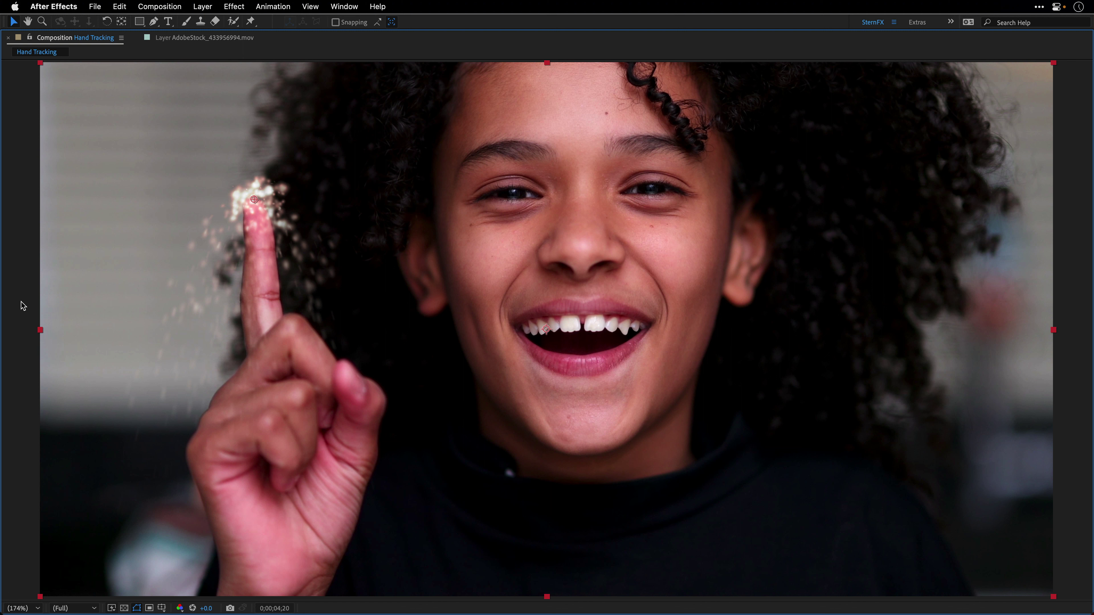